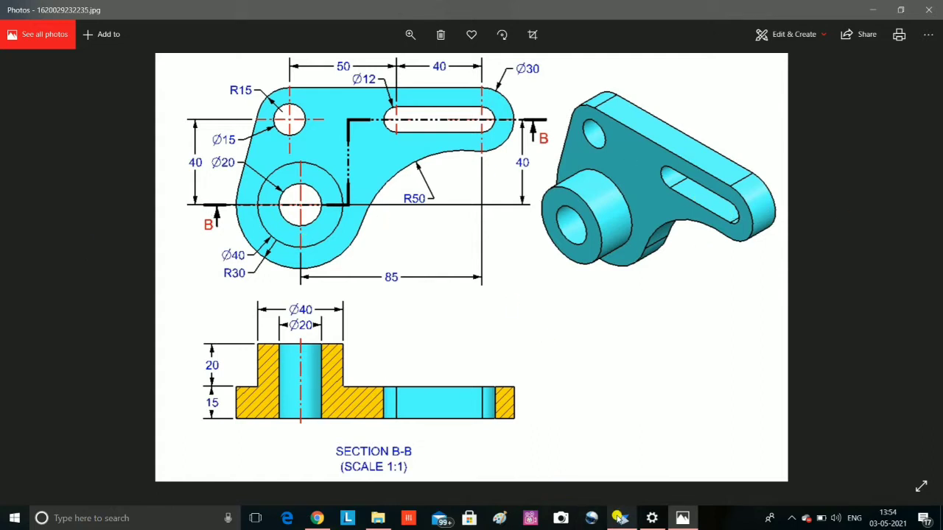
Switch from the bracket drawing in Photos to the Solid Edge 2021 window.
{"action": "mouse_move", "coordinate": [621, 517]}
{"action": "left_click", "coordinate": [615, 481]}
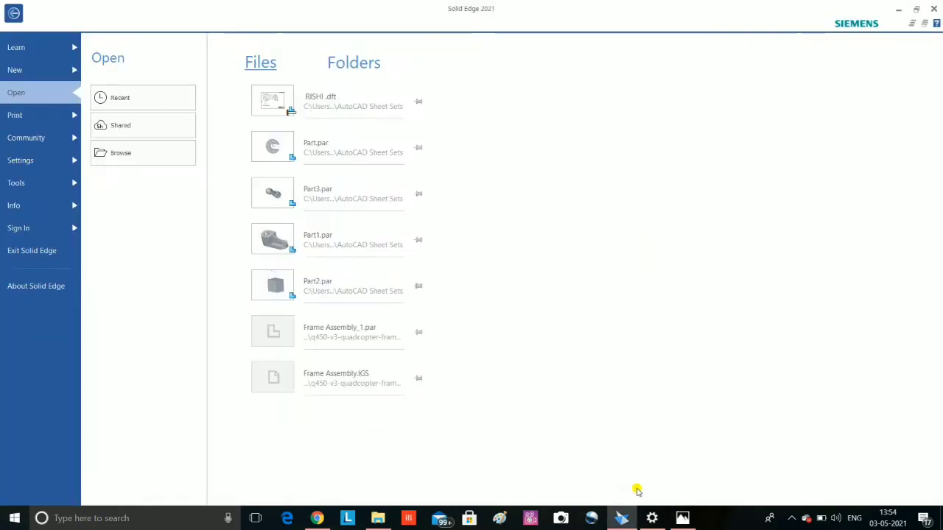
Create a new ISO Metric Part document.
{"action": "left_click", "coordinate": [16, 69]}
{"action": "left_click", "coordinate": [225, 197]}
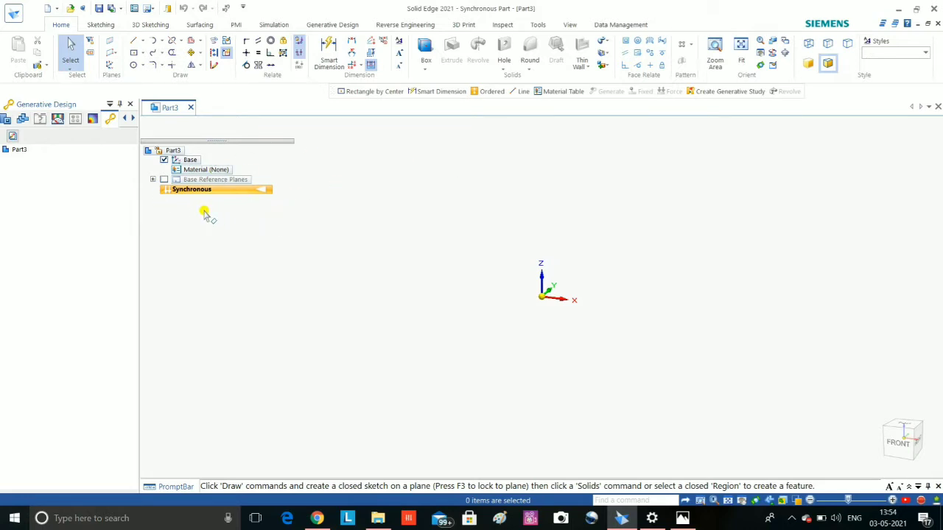
Transition the part to the Ordered environment and start a new sketch.
{"action": "right_click", "coordinate": [199, 213]}
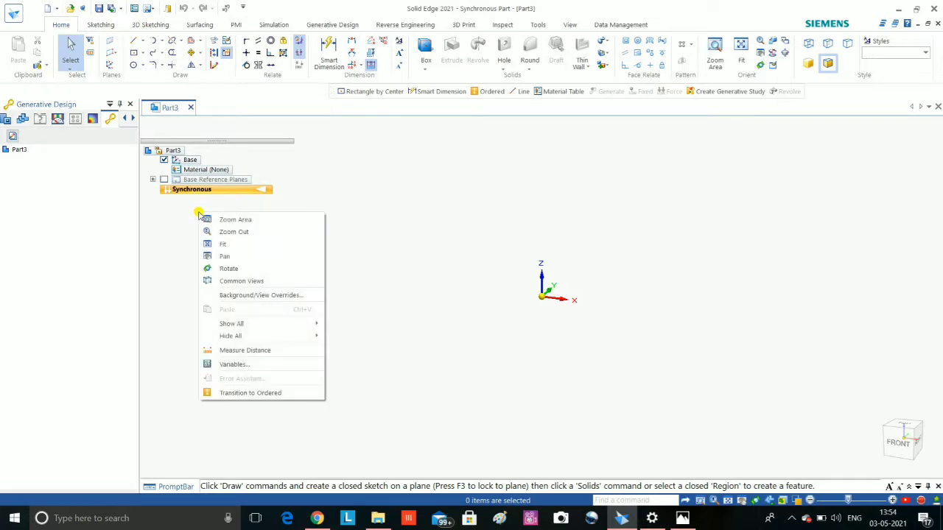
{"action": "left_click", "coordinate": [245, 394]}
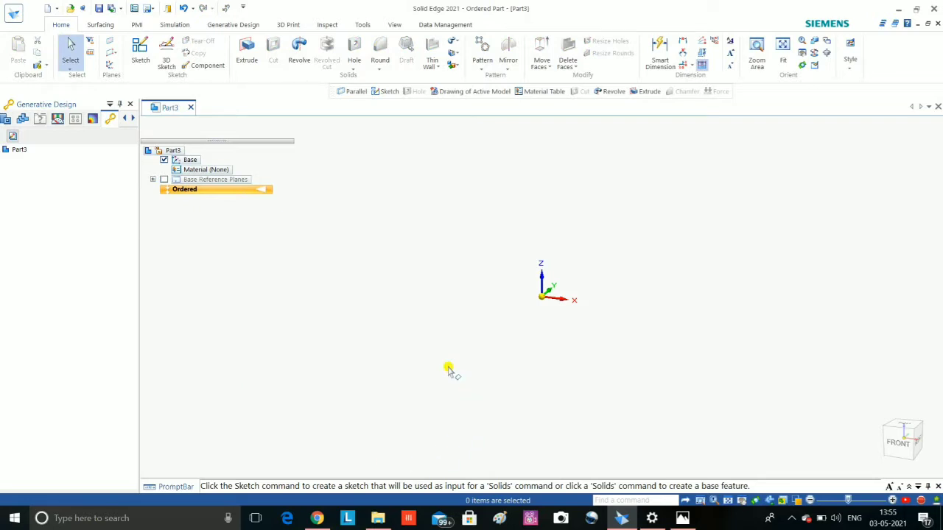
{"action": "left_click", "coordinate": [138, 52]}
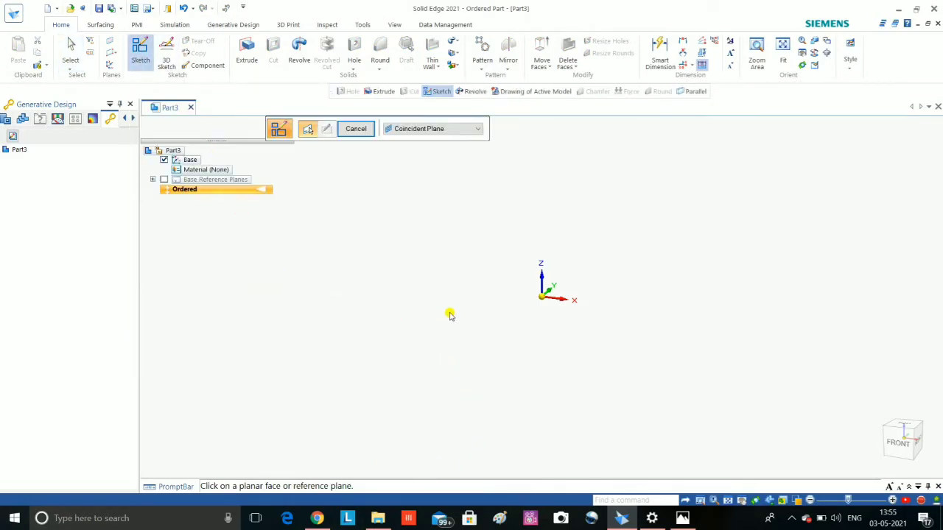
After rechecking the bracket drawing, place the sketch on the front reference plane.
{"action": "left_click", "coordinate": [682, 518]}
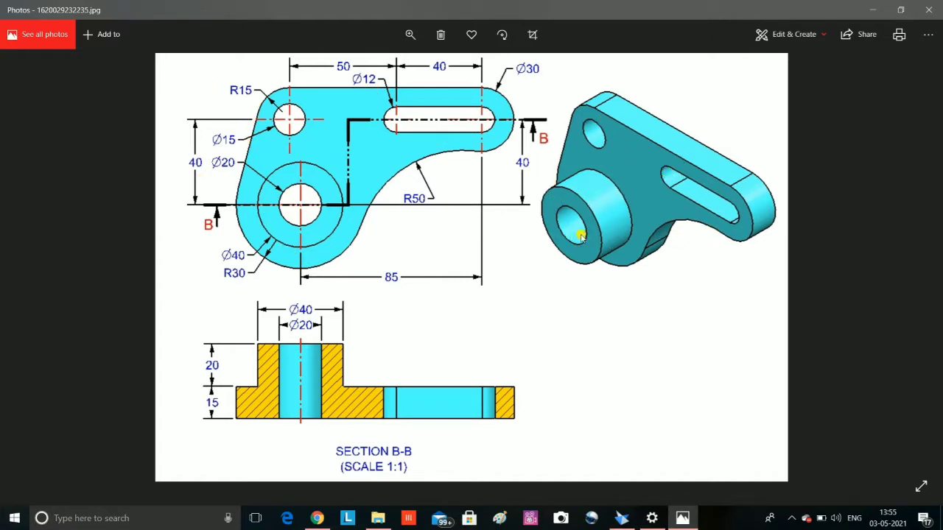
{"action": "mouse_move", "coordinate": [621, 518]}
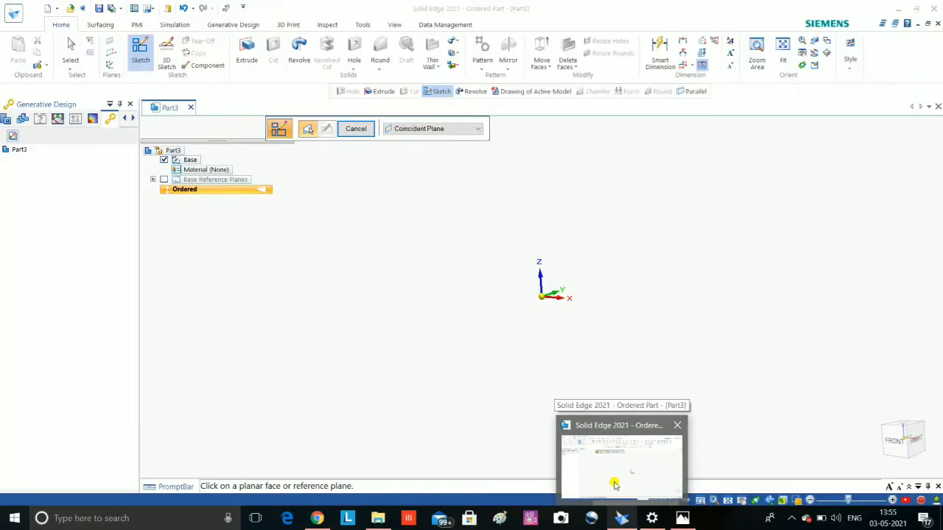
{"action": "left_click", "coordinate": [615, 484]}
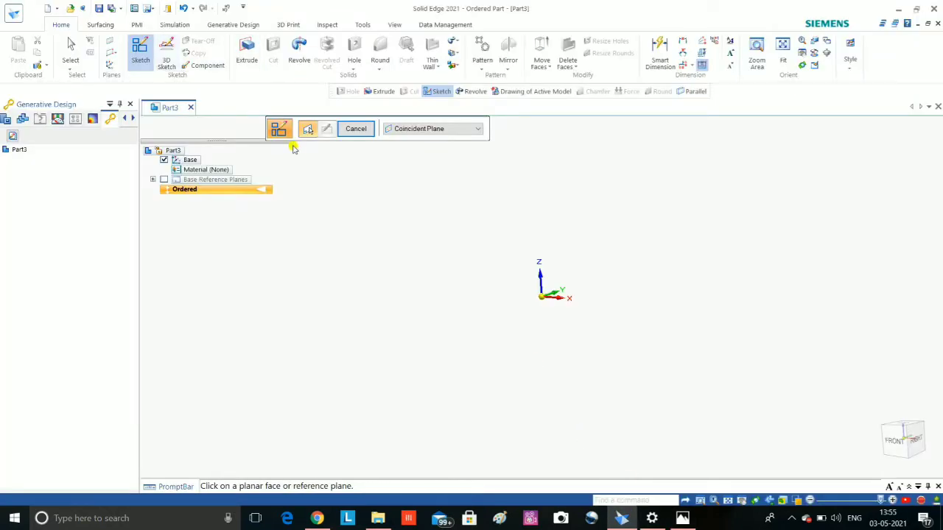
{"action": "left_click", "coordinate": [894, 441]}
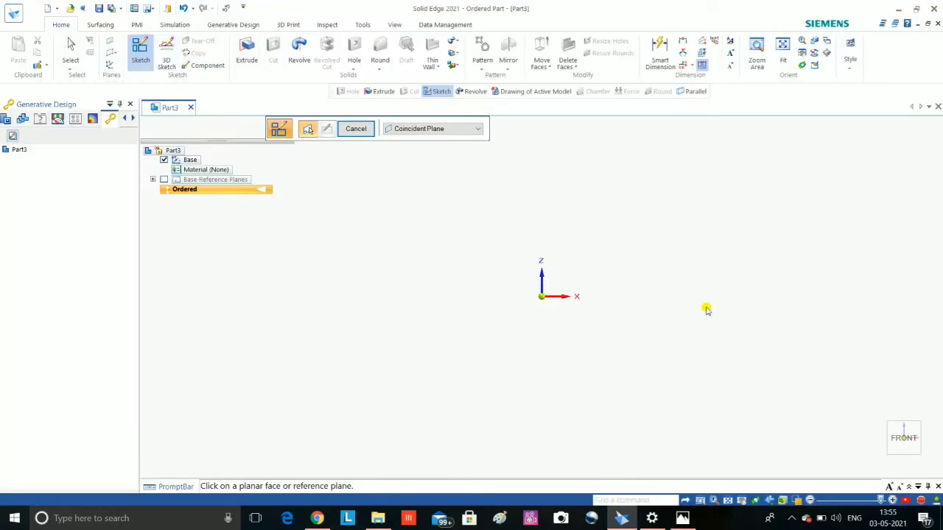
{"action": "left_click", "coordinate": [551, 284]}
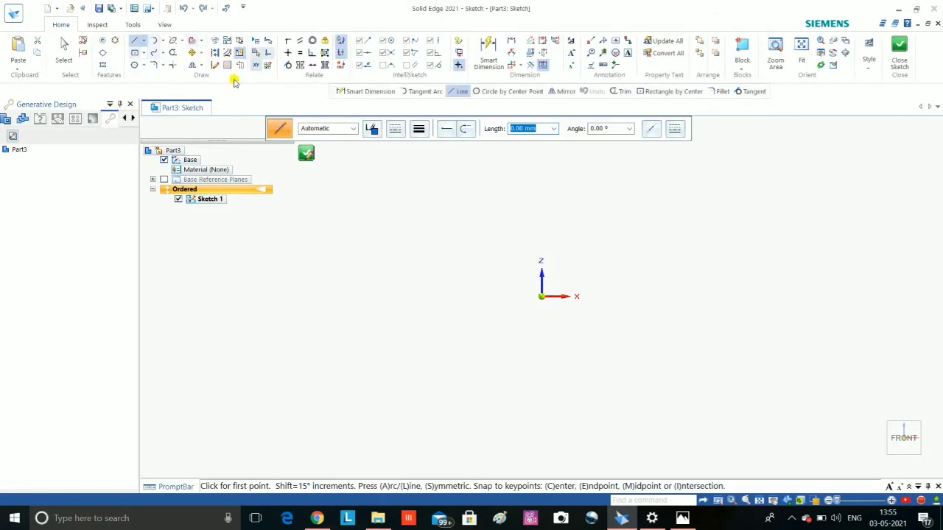
Draw a 60 mm diameter circle centred on the origin.
{"action": "left_click", "coordinate": [137, 67]}
{"action": "left_click", "coordinate": [541, 295]}
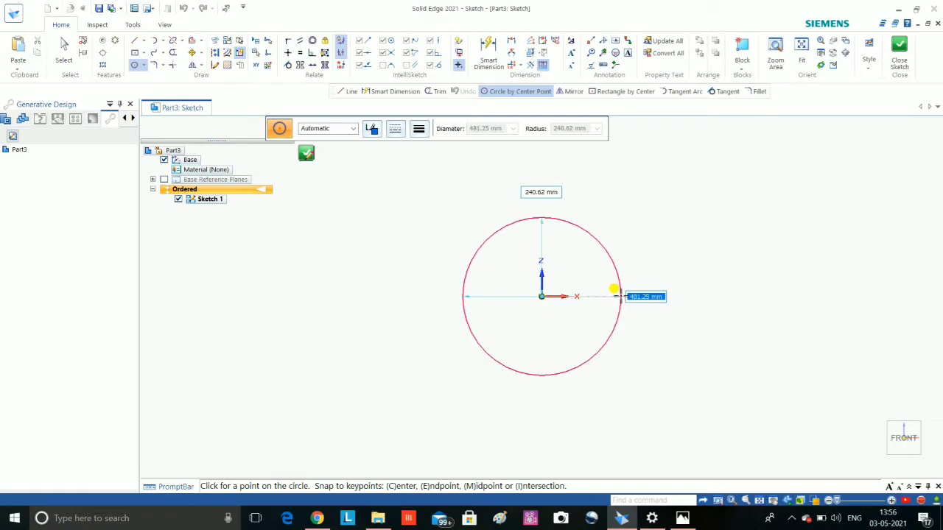
{"action": "type", "text": "30"}
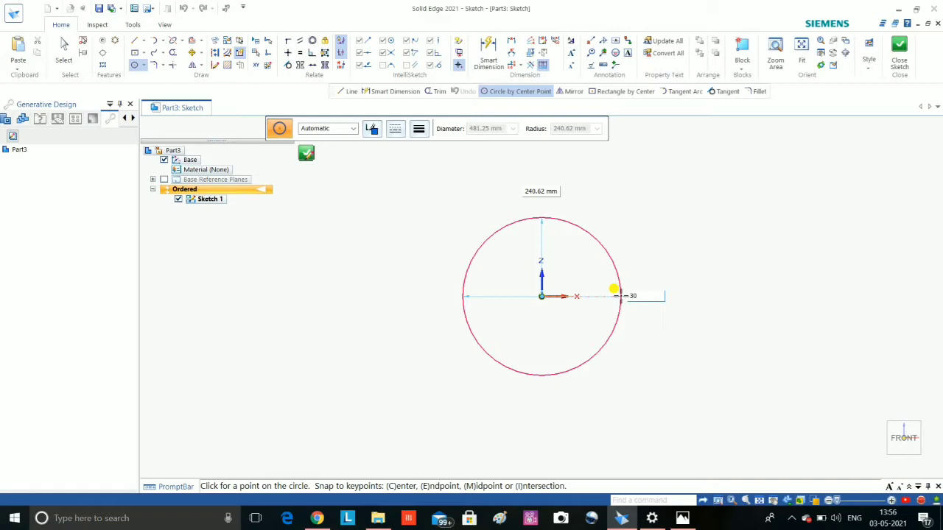
{"action": "key", "text": "BackSpace"}
{"action": "key", "text": "BackSpace"}
{"action": "key", "text": "Return"}
{"action": "left_click", "coordinate": [558, 261]}
{"action": "scroll", "coordinate": [538, 302], "scroll_direction": "up", "scroll_amount": 3}
{"action": "scroll", "coordinate": [530, 313], "scroll_direction": "up", "scroll_amount": 2}
{"action": "scroll", "coordinate": [543, 293], "scroll_direction": "up", "scroll_amount": 2}
{"action": "key", "text": "Escape"}
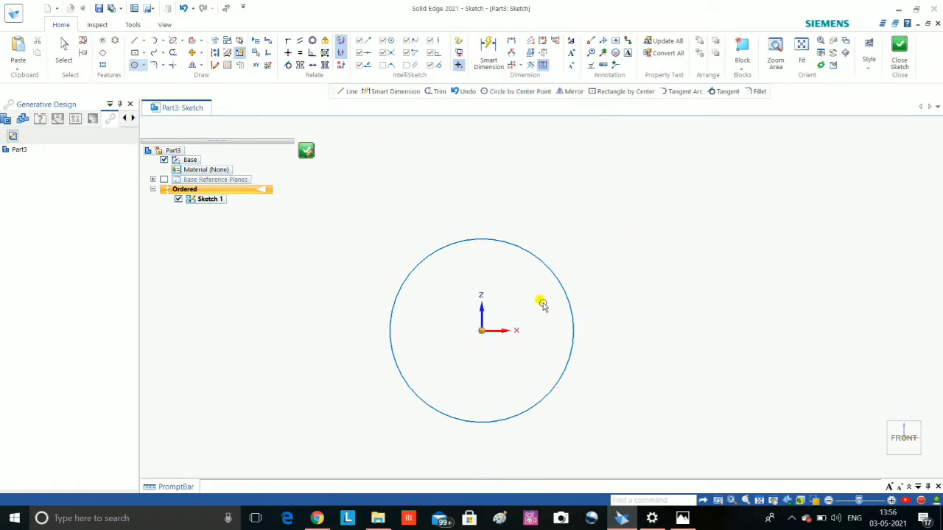
Draw a second circle at the origin with a 40 mm diameter.
{"action": "left_click", "coordinate": [134, 65]}
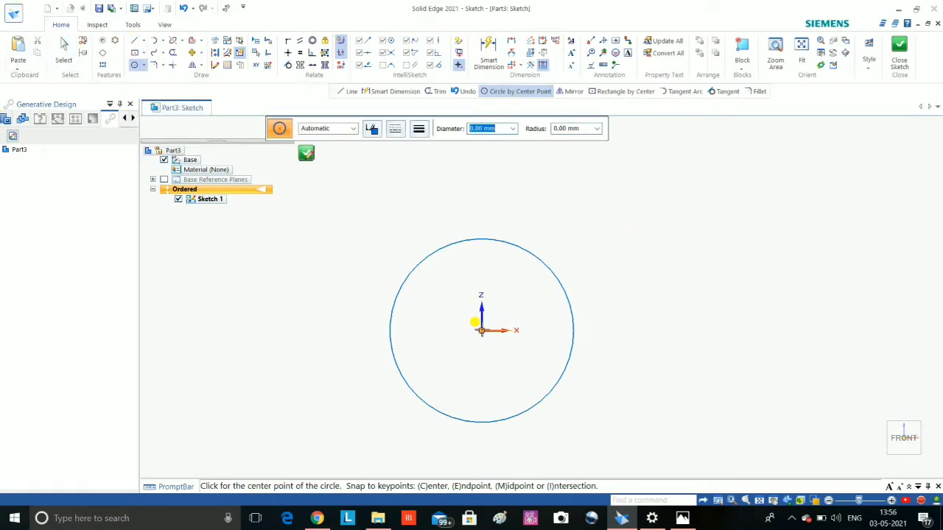
{"action": "left_click", "coordinate": [478, 327]}
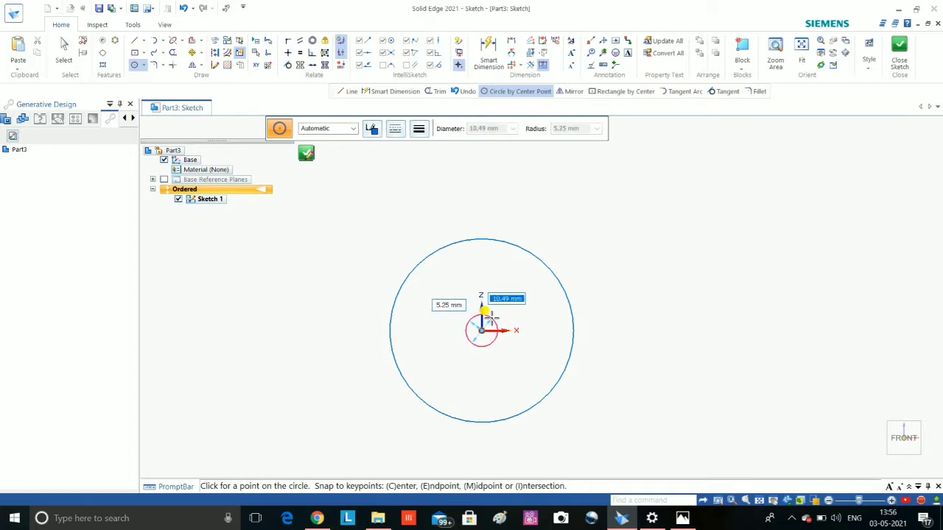
{"action": "type", "text": "40"}
{"action": "key", "text": "Return"}
{"action": "scroll", "coordinate": [616, 353], "scroll_direction": "down", "scroll_amount": 2}
{"action": "scroll", "coordinate": [628, 354], "scroll_direction": "up", "scroll_amount": 2}
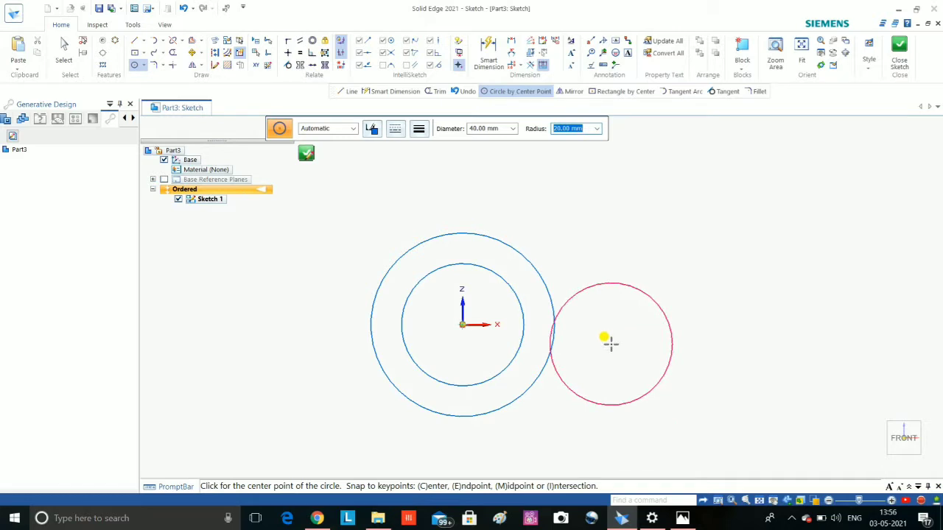
{"action": "key", "text": "Escape"}
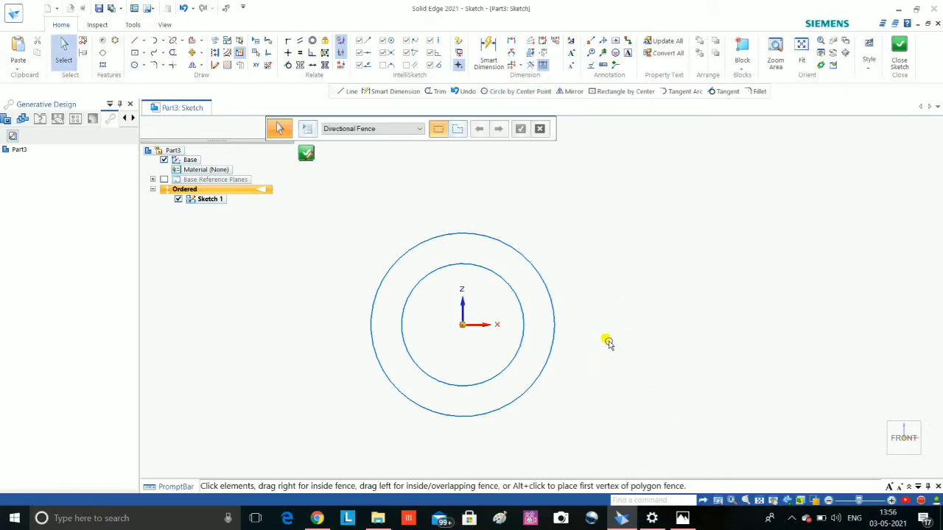
Delete the mistaken 40 mm circle and draw a 20 mm circle at the origin instead.
{"action": "left_click", "coordinate": [463, 260]}
{"action": "key", "text": "Delete"}
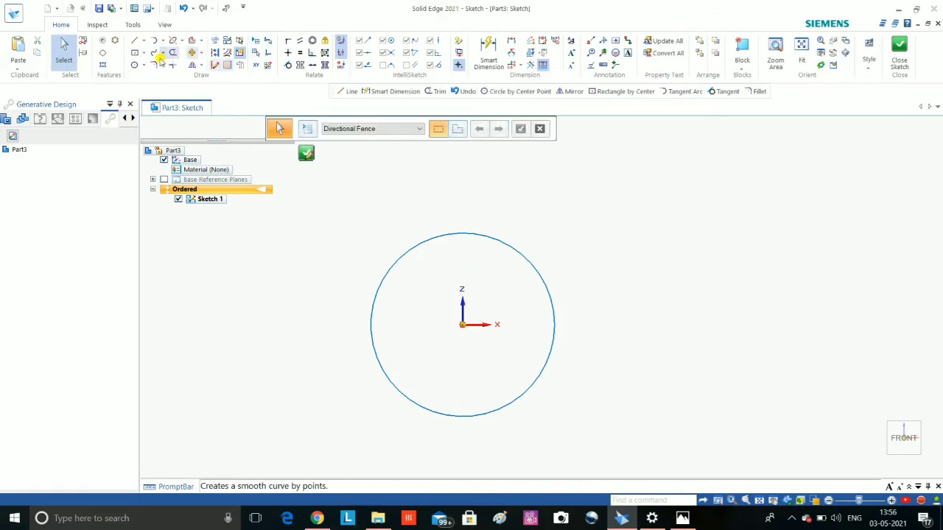
{"action": "left_click", "coordinate": [134, 64]}
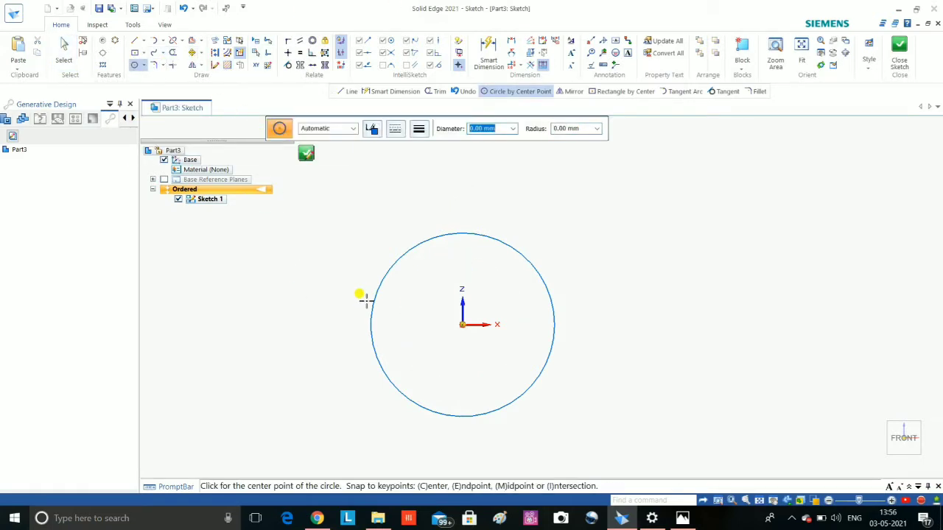
{"action": "left_click", "coordinate": [462, 324]}
{"action": "type", "text": "2"}
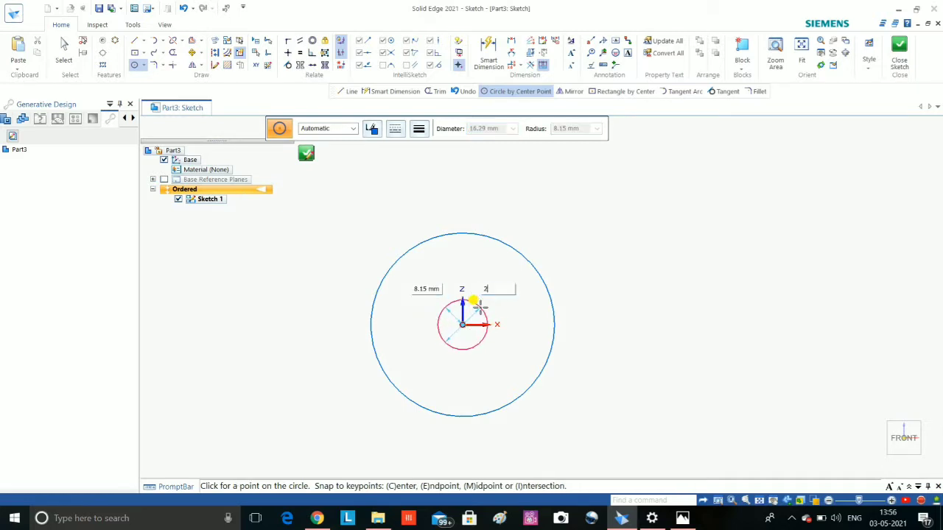
{"action": "type", "text": "0"}
{"action": "key", "text": "Return"}
{"action": "key", "text": "Escape"}
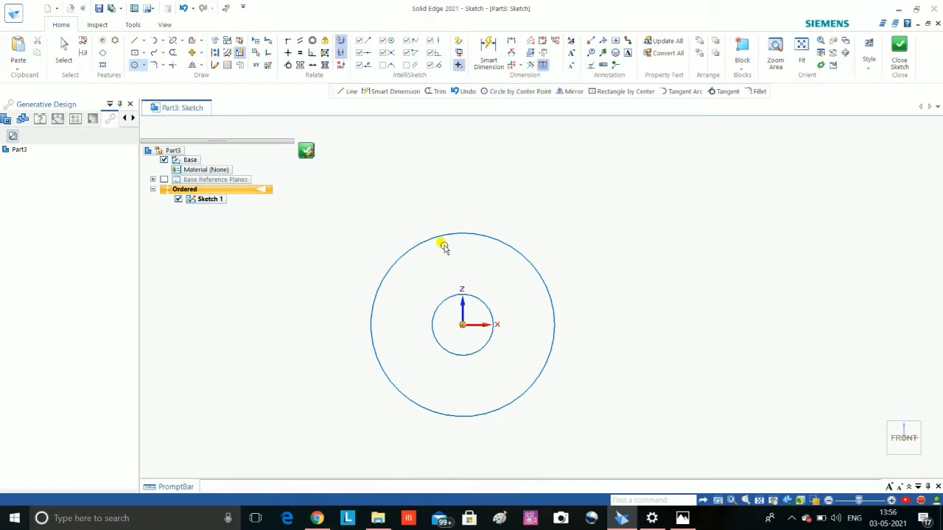
Draw connected lines from the origin: 85 mm right, 40 mm up, then 90 mm back left.
{"action": "left_click", "coordinate": [135, 41]}
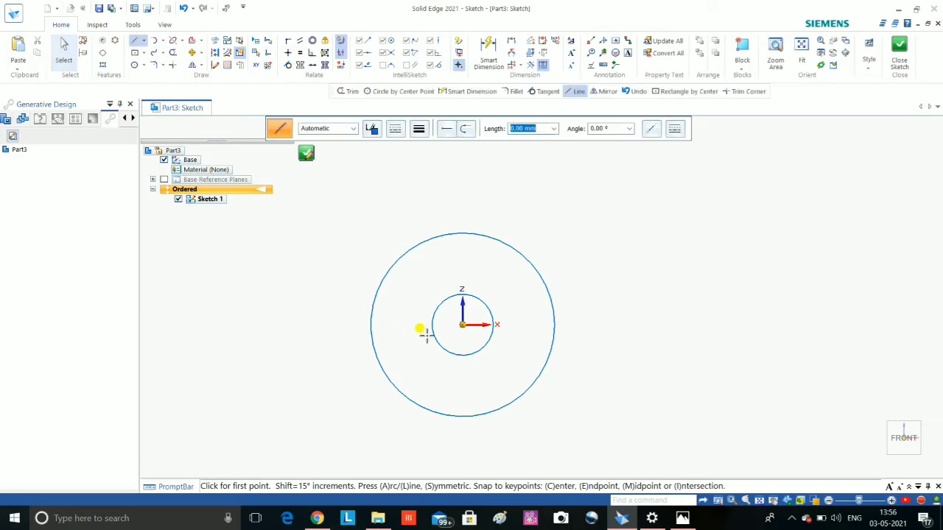
{"action": "left_click", "coordinate": [462, 324]}
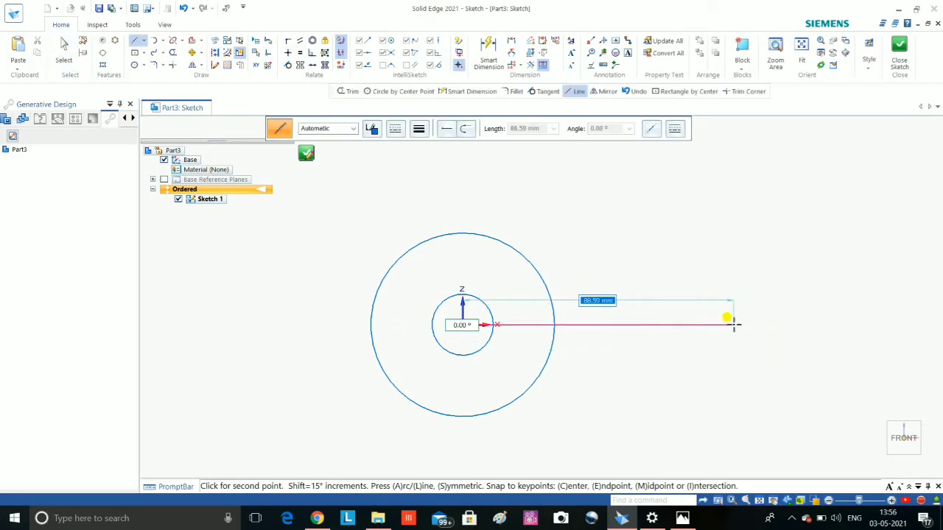
{"action": "type", "text": "85"}
{"action": "key", "text": "Return"}
{"action": "left_click", "coordinate": [716, 321]}
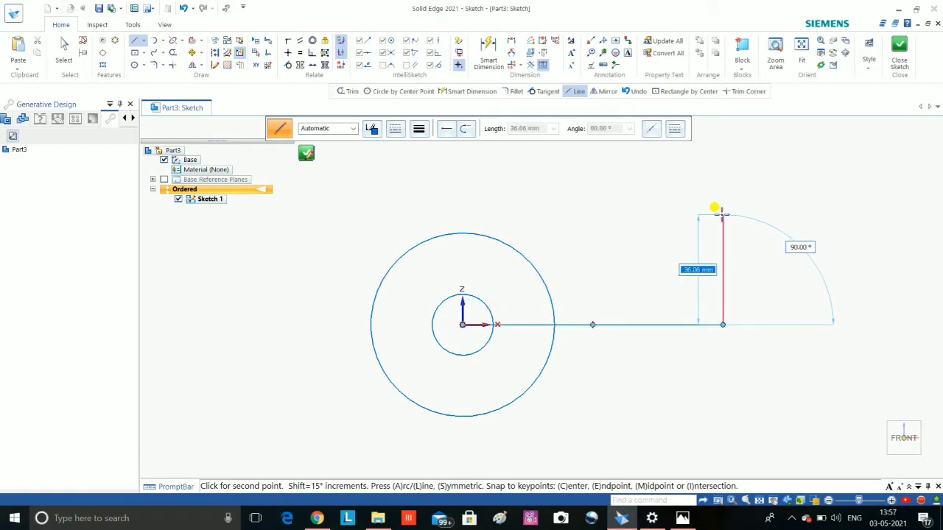
{"action": "type", "text": "40"}
{"action": "key", "text": "Tab"}
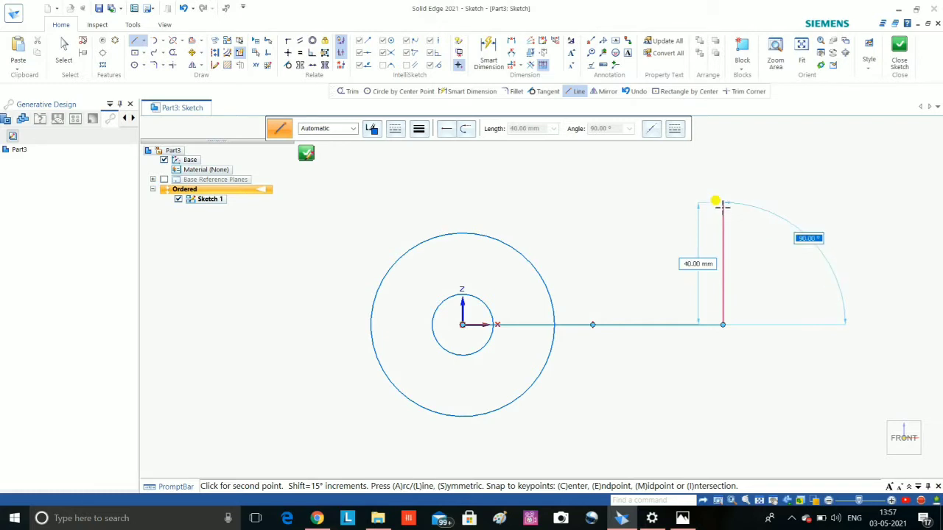
{"action": "left_click", "coordinate": [723, 203]}
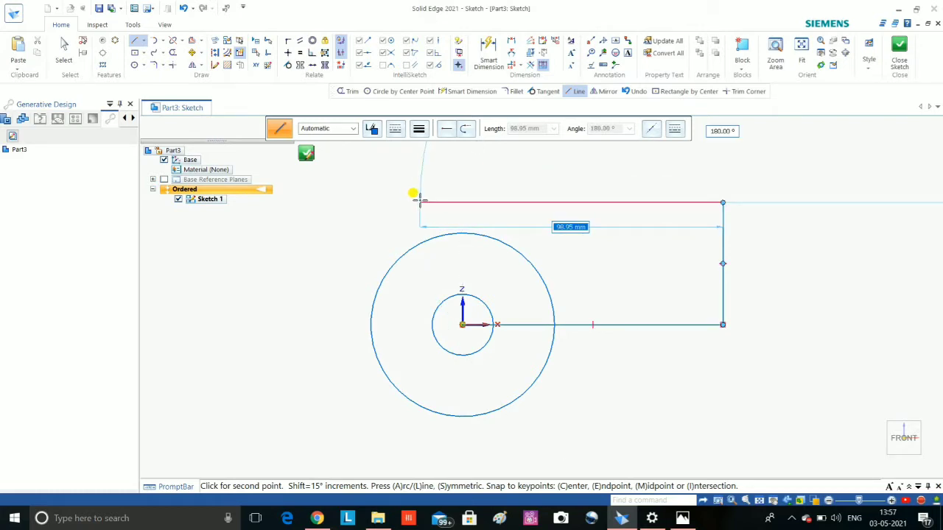
{"action": "type", "text": "90"}
{"action": "key", "text": "Tab"}
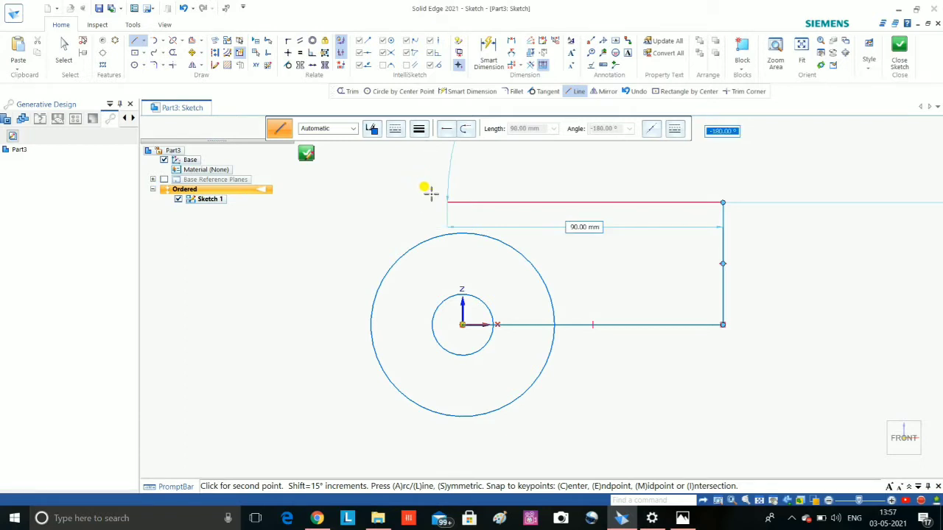
{"action": "left_click", "coordinate": [445, 201]}
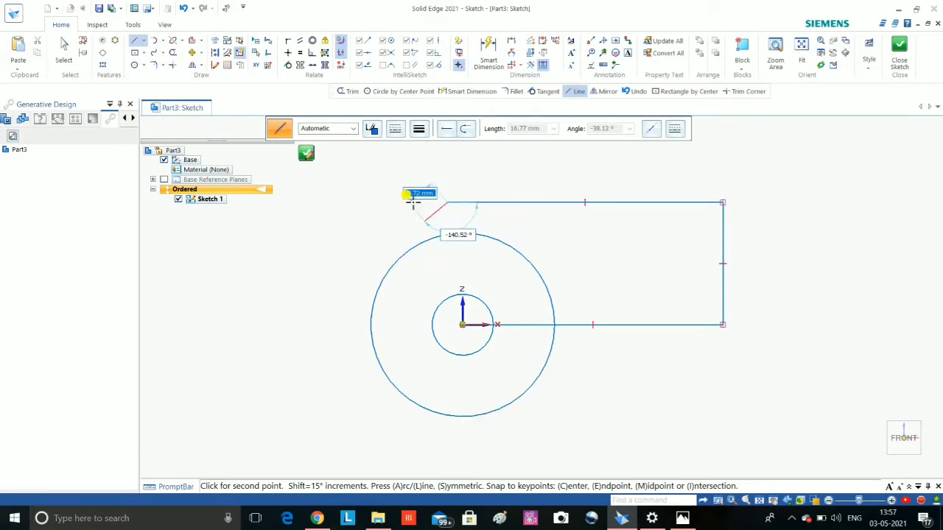
{"action": "key", "text": "Escape"}
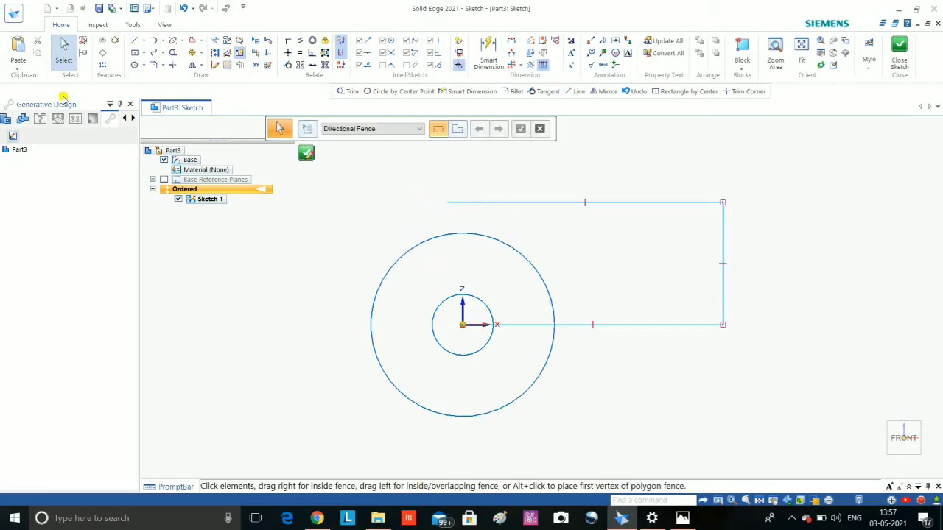
Add a 30 mm corner circle, a 12 mm hole on the top line, and a 15 mm upper-left hole.
{"action": "left_click", "coordinate": [135, 65]}
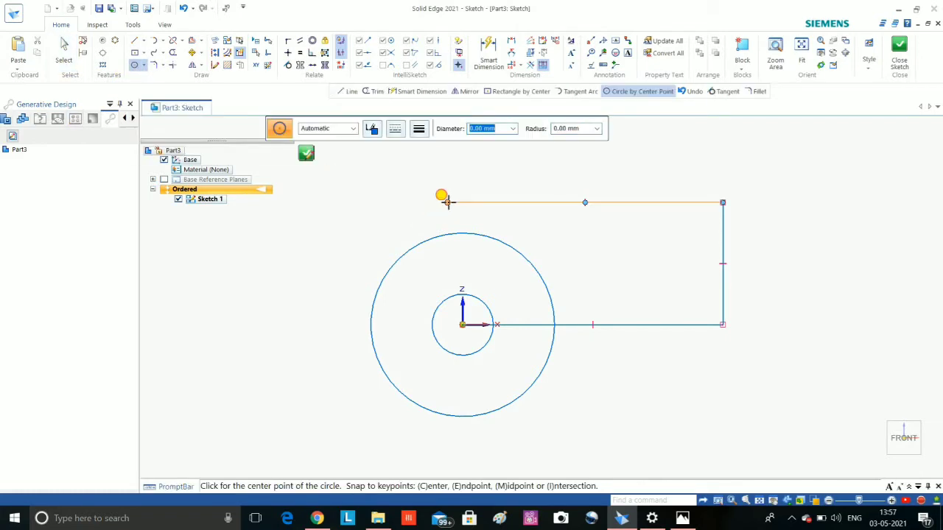
{"action": "left_click", "coordinate": [447, 202]}
{"action": "type", "text": "30"}
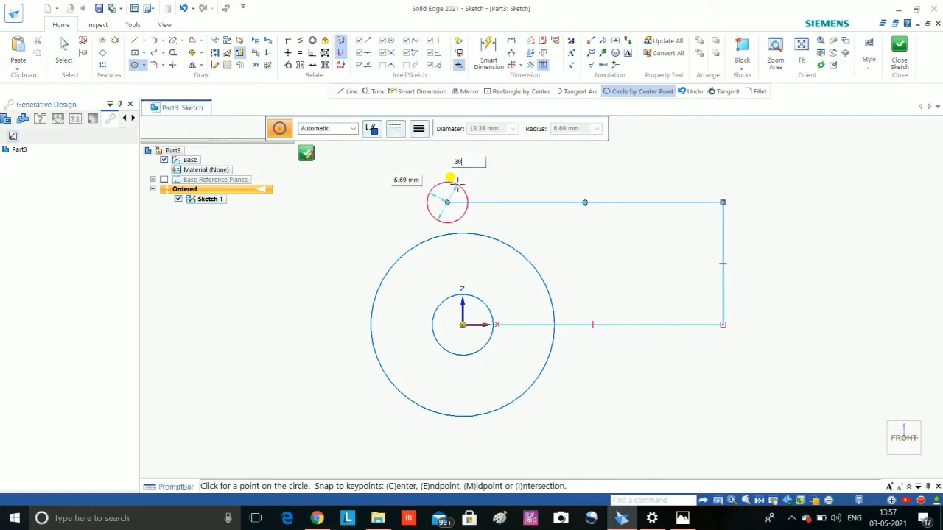
{"action": "key", "text": "Return"}
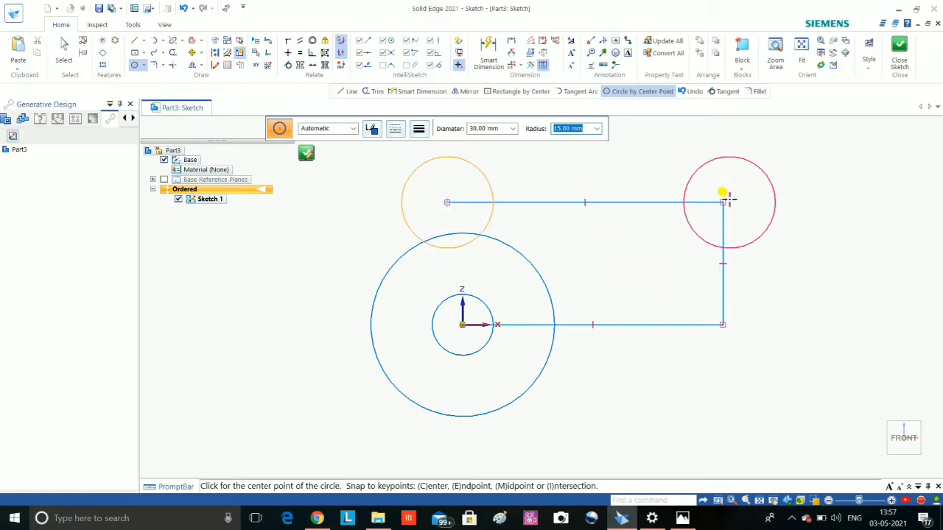
{"action": "left_click", "coordinate": [722, 202]}
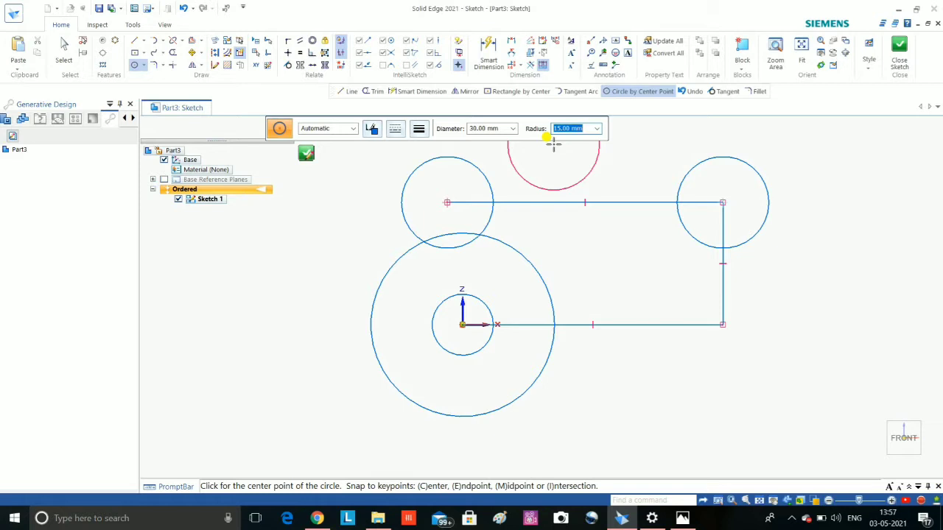
{"action": "left_click", "coordinate": [494, 129]}
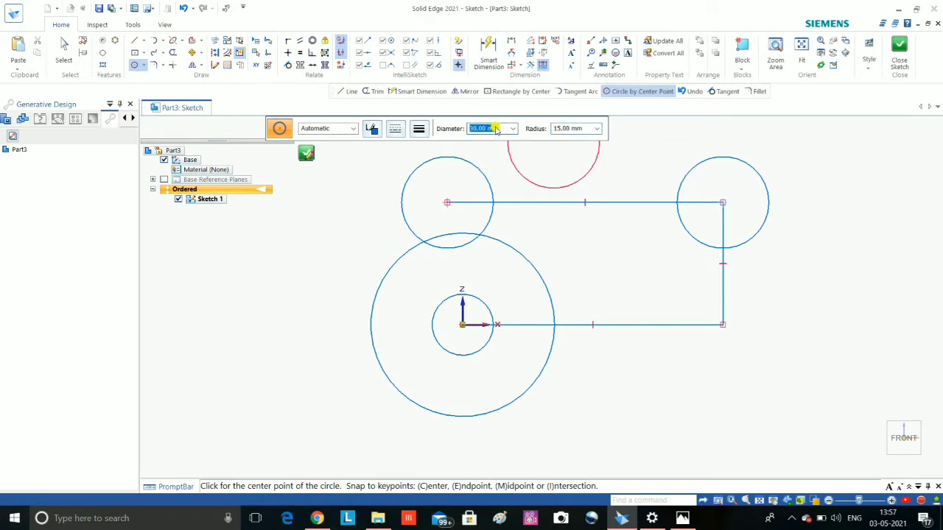
{"action": "type", "text": "12"}
{"action": "key", "text": "Return"}
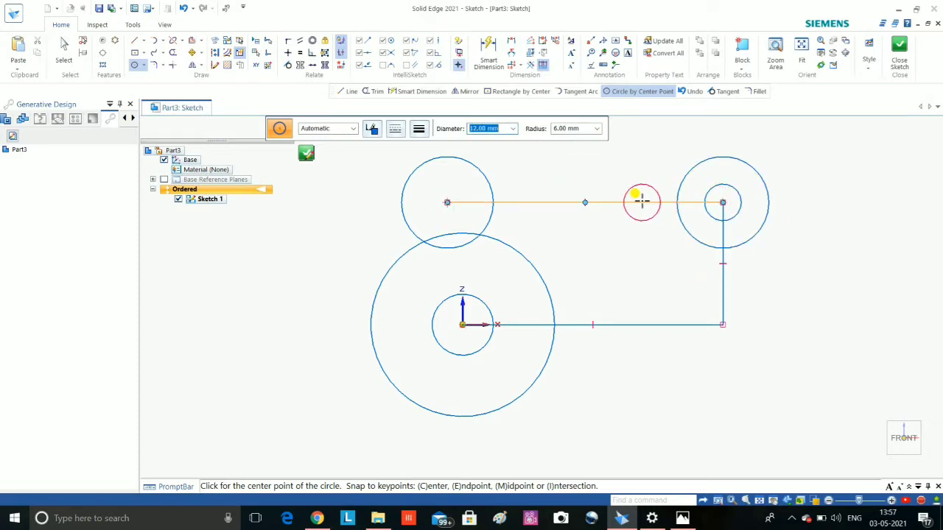
{"action": "left_click", "coordinate": [623, 201]}
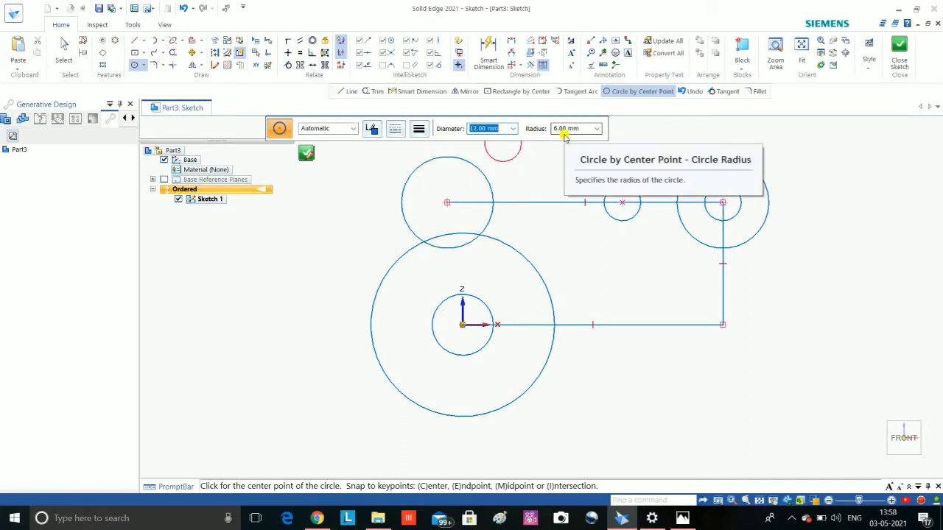
{"action": "type", "text": "15"}
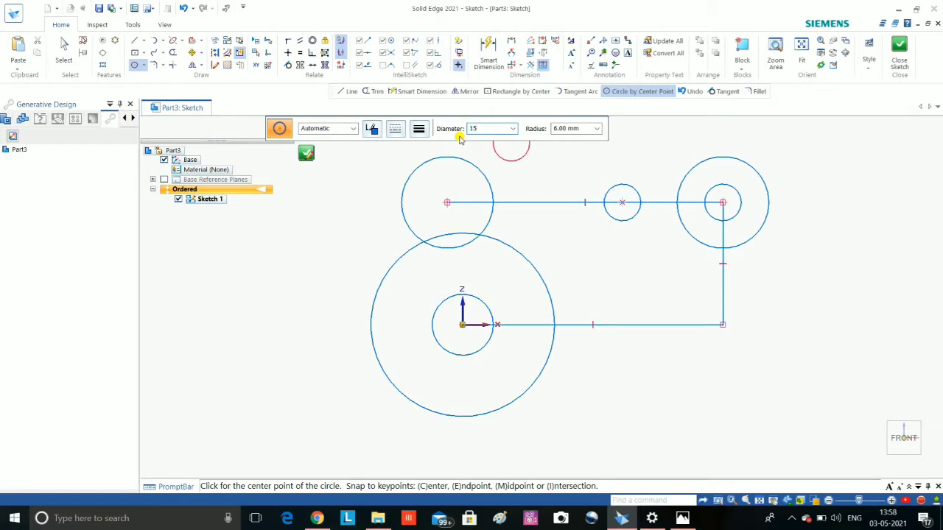
{"action": "key", "text": "Return"}
{"action": "left_click", "coordinate": [447, 202]}
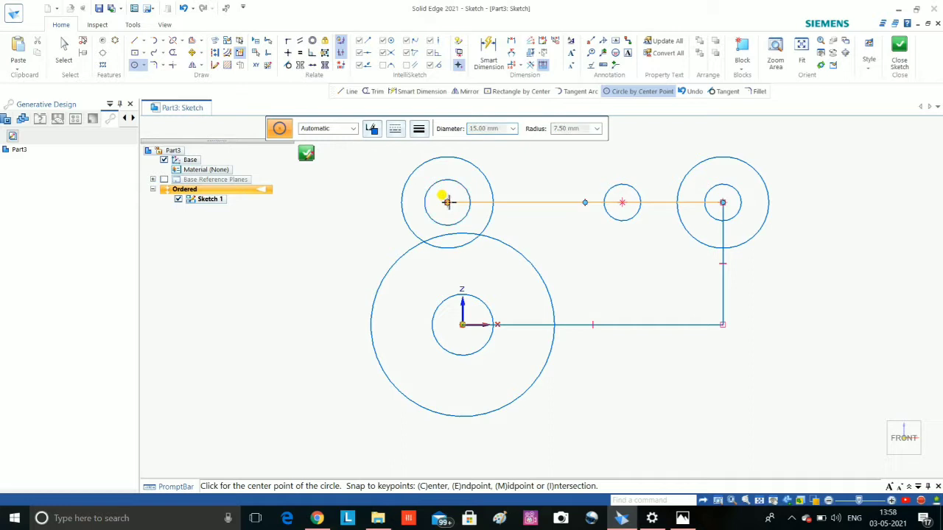
{"action": "key", "text": "Escape"}
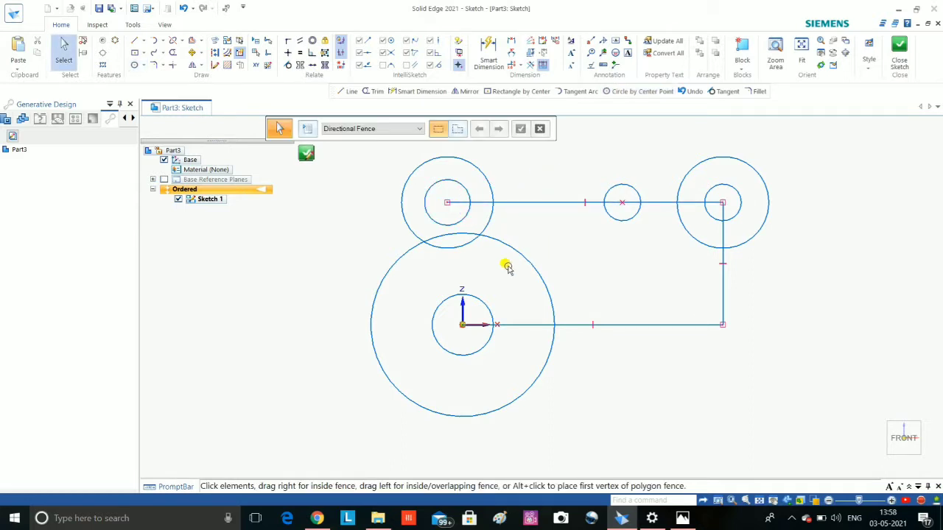
Draw a slanted left line and make it tangent to the large origin circle and upper-left circle.
{"action": "left_click", "coordinate": [135, 42]}
{"action": "left_click", "coordinate": [357, 335]}
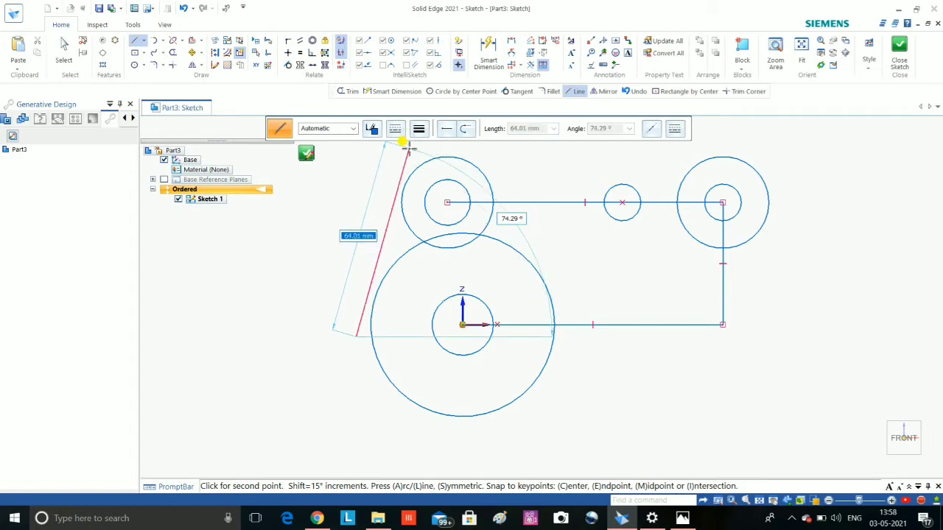
{"action": "left_click", "coordinate": [409, 151]}
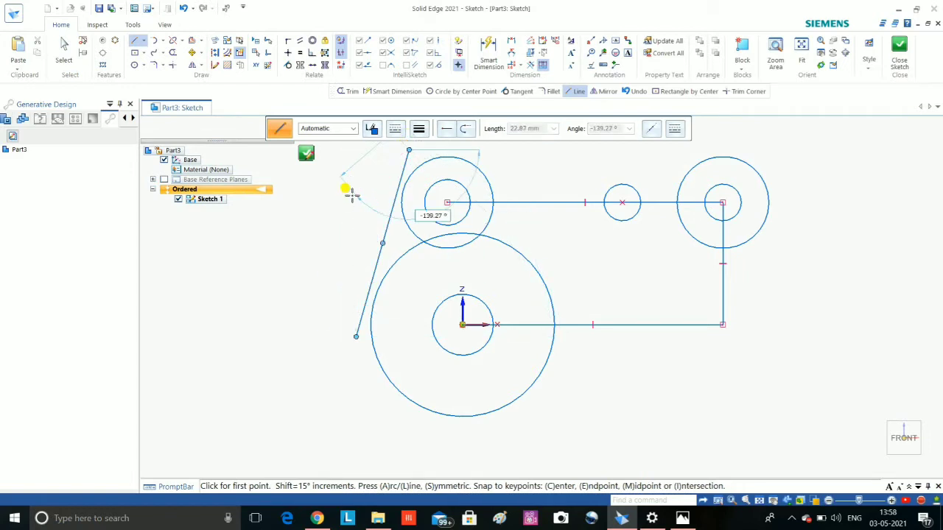
{"action": "left_click", "coordinate": [289, 66]}
{"action": "left_click", "coordinate": [372, 274]}
{"action": "left_click", "coordinate": [376, 283]}
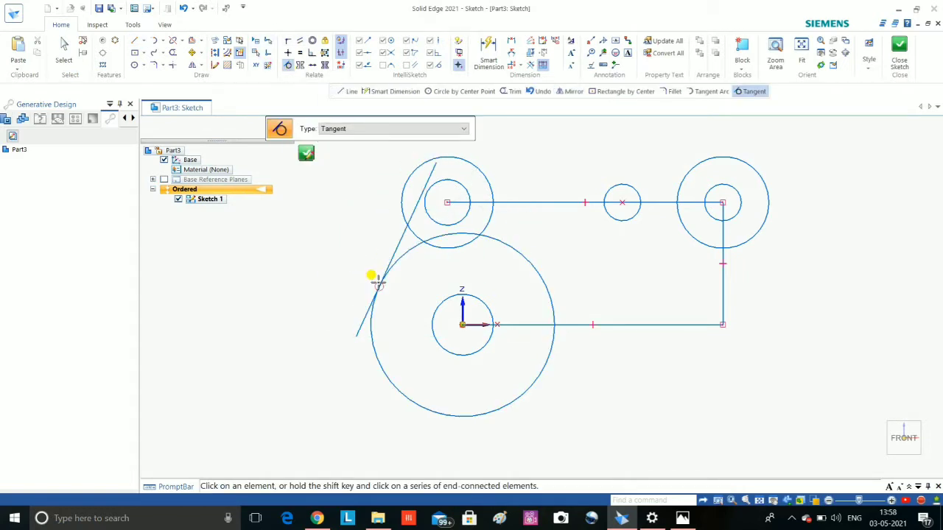
{"action": "left_click", "coordinate": [403, 212]}
{"action": "left_click", "coordinate": [412, 213]}
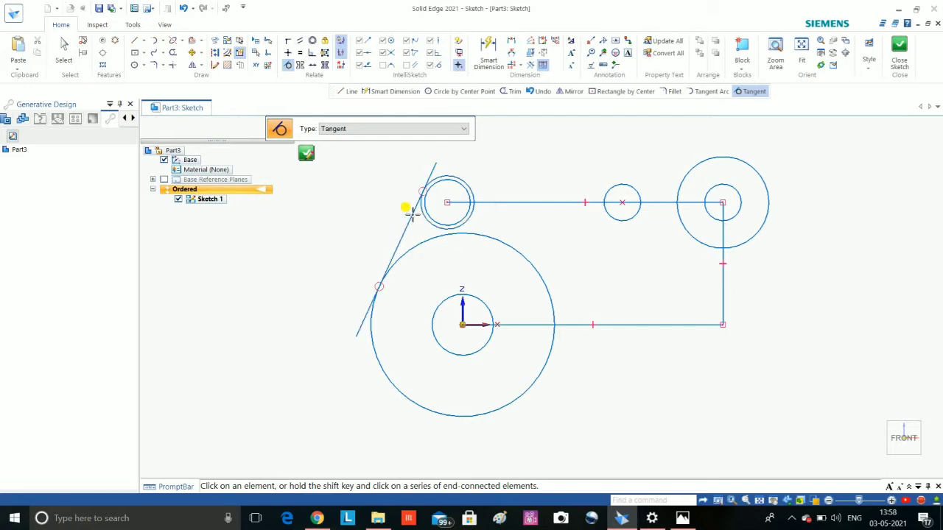
{"action": "left_click", "coordinate": [488, 52]}
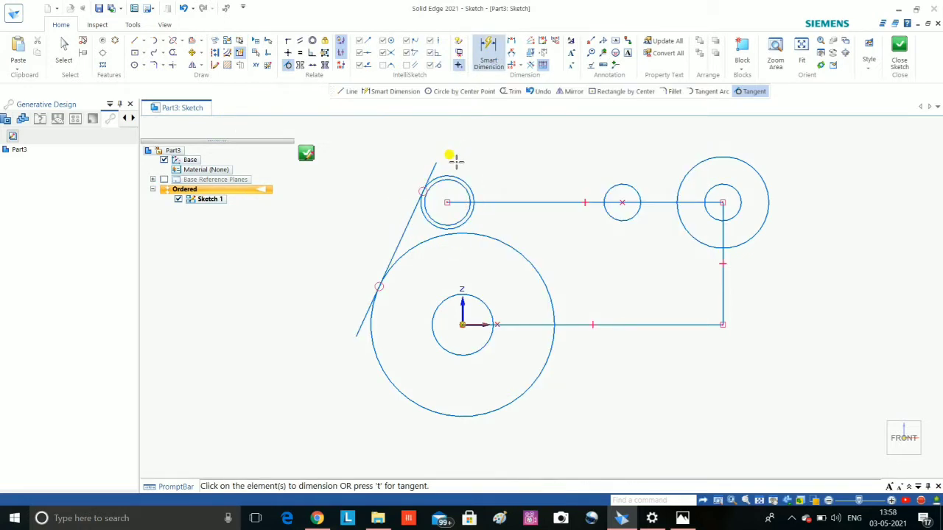
Dimension the upper-left circles as Ø15 and Ø30.
{"action": "left_click", "coordinate": [449, 176]}
{"action": "left_click", "coordinate": [503, 192]}
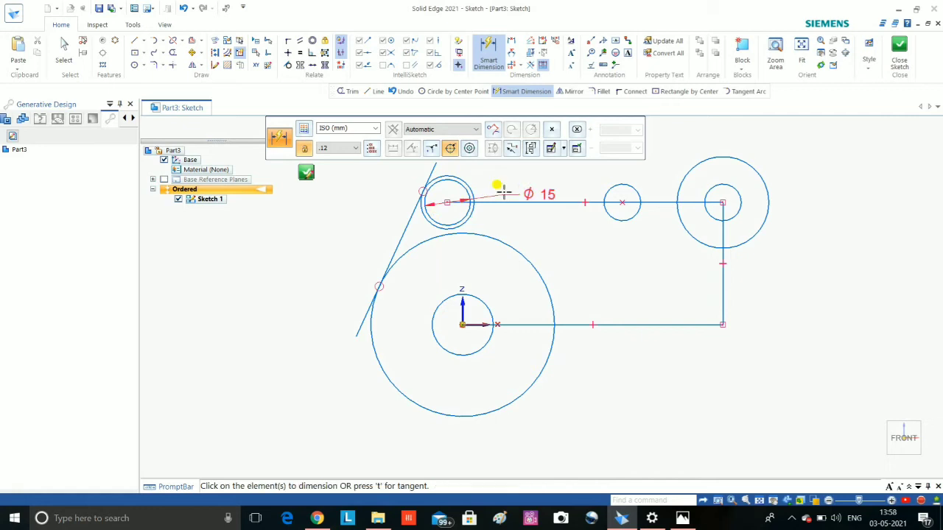
{"action": "left_click", "coordinate": [464, 179]}
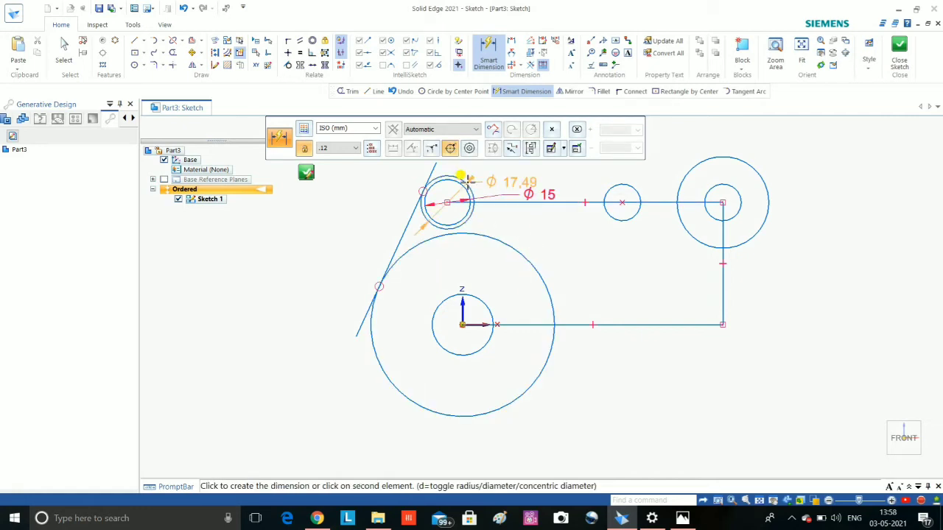
{"action": "left_click", "coordinate": [484, 169]}
{"action": "type", "text": "30"}
{"action": "key", "text": "Return"}
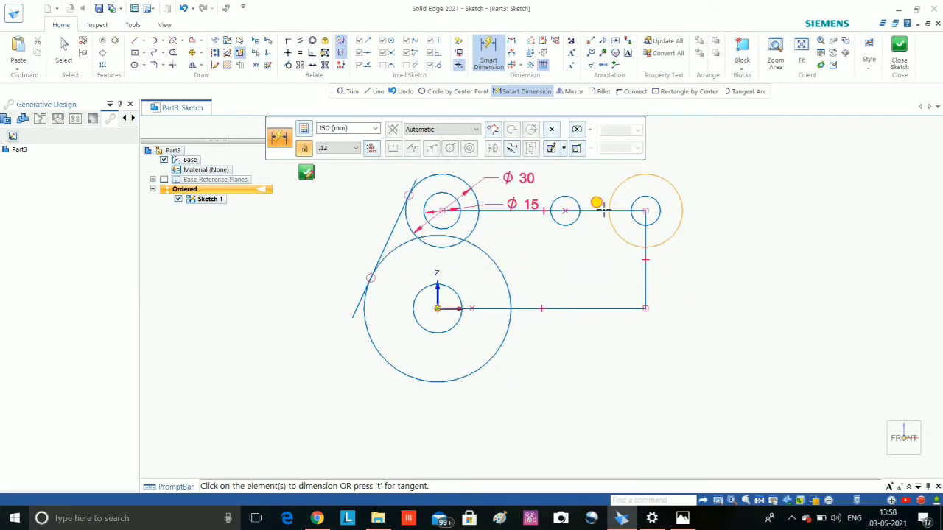
Dimension the top, right vertical and bottom lines to 90, 40 and 85 mm.
{"action": "left_click", "coordinate": [598, 212]}
{"action": "left_click", "coordinate": [580, 256]}
{"action": "type", "text": "90"}
{"action": "key", "text": "Return"}
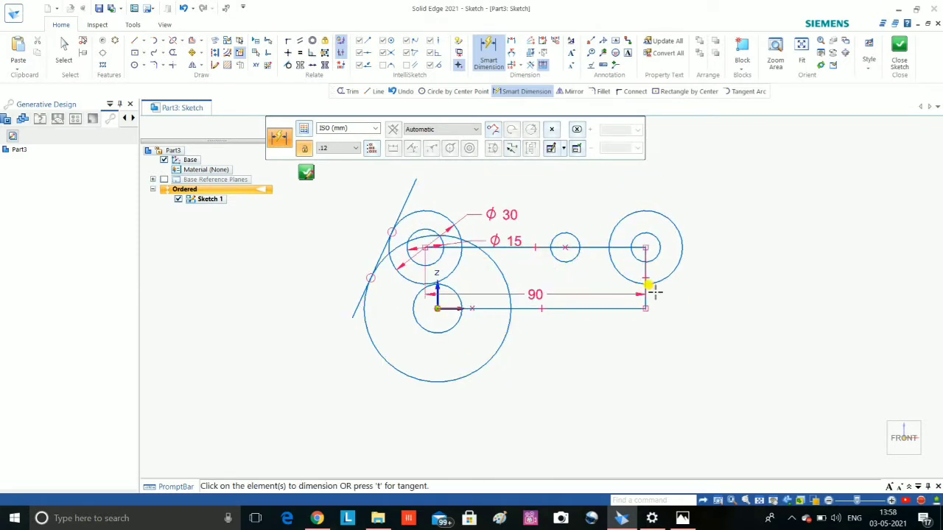
{"action": "left_click", "coordinate": [648, 291]}
{"action": "left_click", "coordinate": [695, 292]}
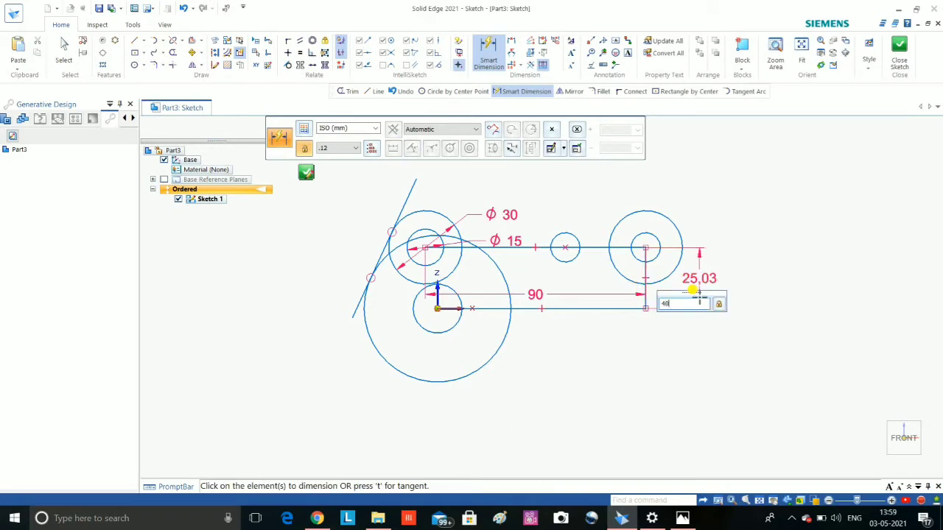
{"action": "type", "text": "0"}
{"action": "key", "text": "Return"}
{"action": "left_click", "coordinate": [582, 308]}
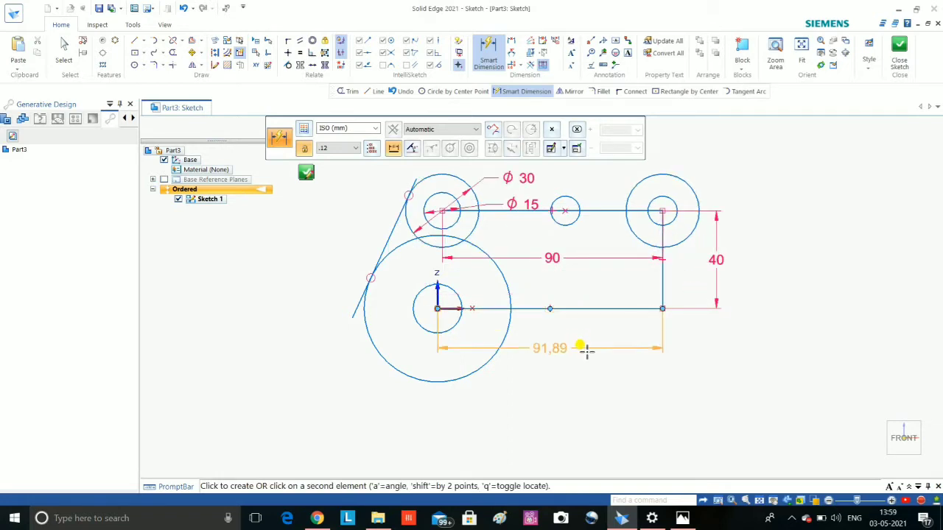
{"action": "left_click", "coordinate": [586, 351]}
{"action": "type", "text": "85"}
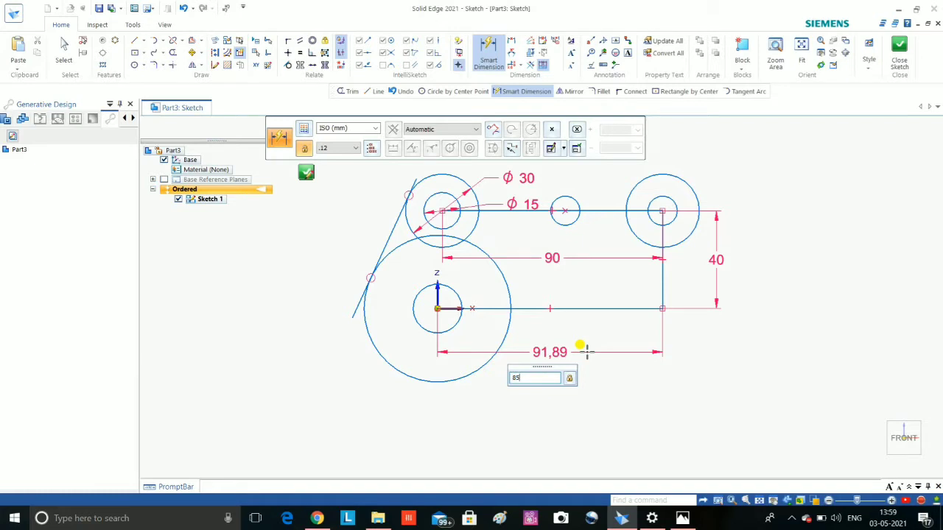
{"action": "key", "text": "Return"}
Dimension the middle hole as Ø12 and set its spacing to the right hole at 40 mm.
{"action": "left_click", "coordinate": [577, 199]}
{"action": "left_click", "coordinate": [579, 189]}
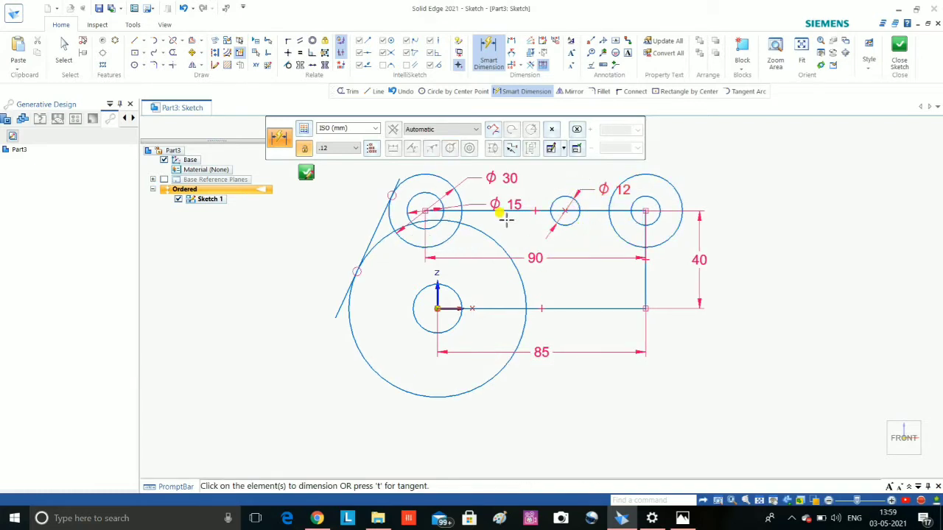
{"action": "left_click", "coordinate": [575, 213]}
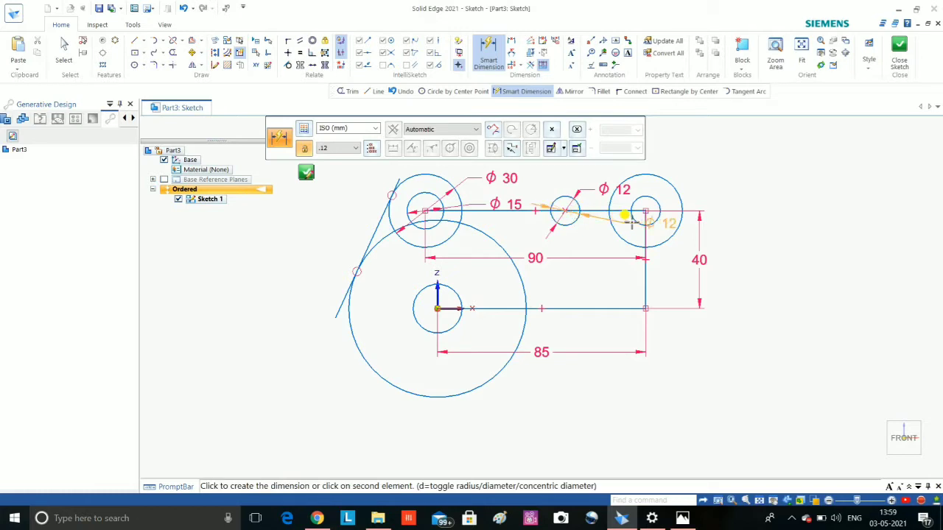
{"action": "left_click", "coordinate": [644, 212]}
{"action": "left_click", "coordinate": [592, 245]}
{"action": "type", "text": "40"}
{"action": "key", "text": "Return"}
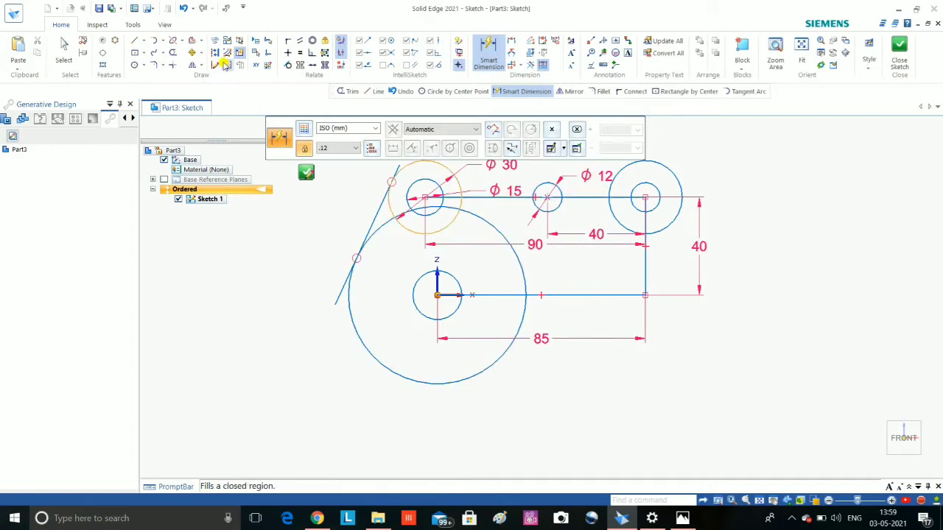
{"action": "left_click", "coordinate": [135, 41]}
{"action": "scroll", "coordinate": [500, 270], "scroll_direction": "down", "scroll_amount": 1}
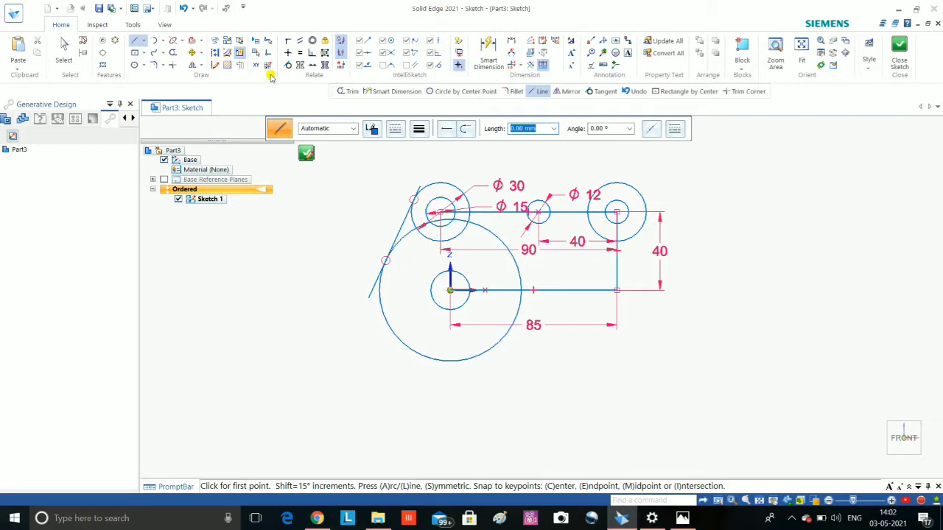
Join the tops of the Ø30 and right circles with a line, then draw a large circle below the right corner.
{"action": "left_click", "coordinate": [439, 178]}
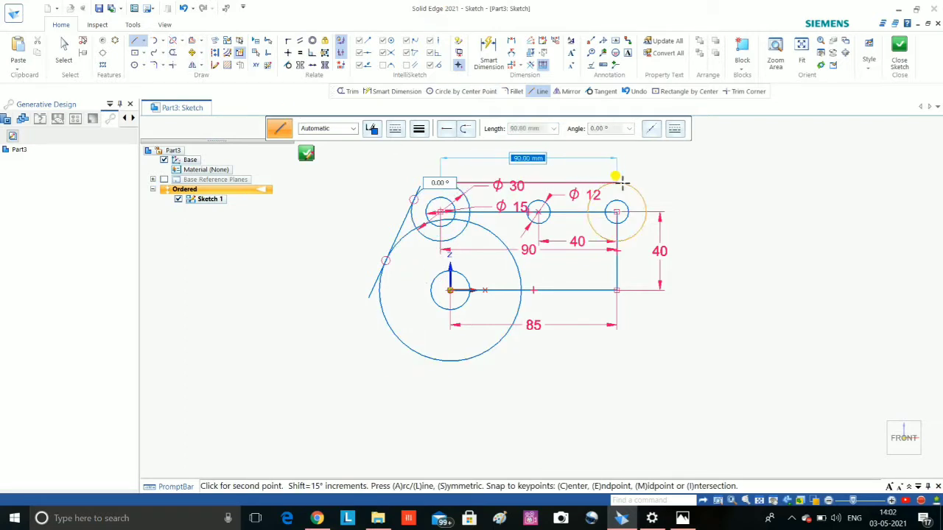
{"action": "left_click", "coordinate": [649, 169]}
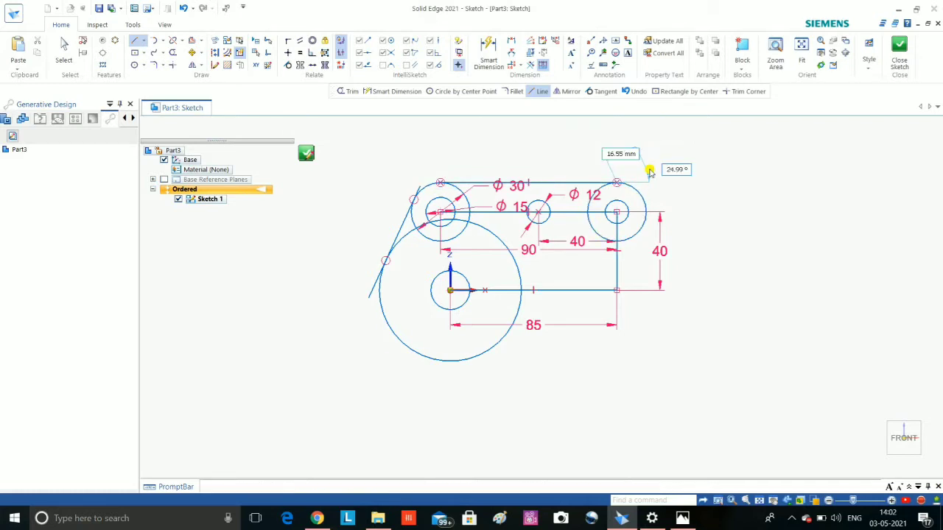
{"action": "key", "text": "Escape"}
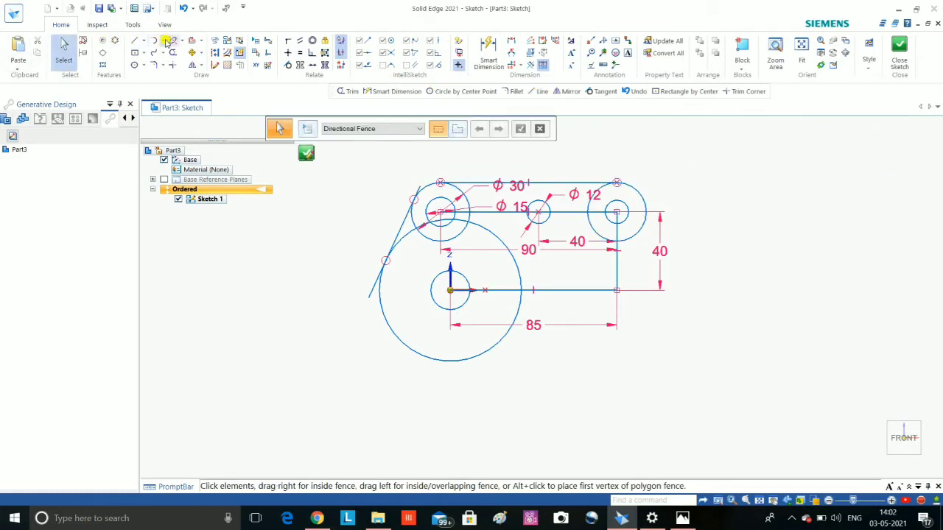
{"action": "left_click", "coordinate": [143, 65]}
{"action": "left_click", "coordinate": [603, 351]}
{"action": "left_click", "coordinate": [647, 311]}
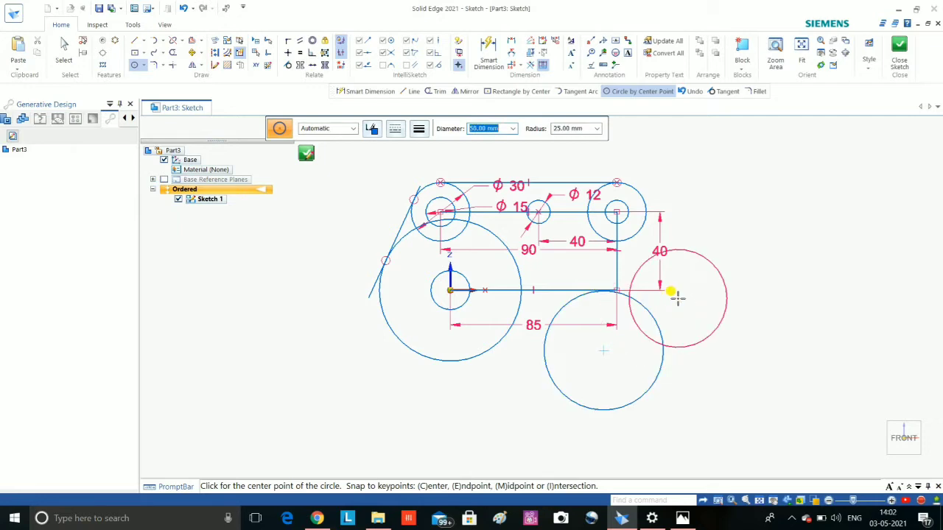
Make the large lower-right circle tangent to the top-right circle and the large origin circle.
{"action": "key", "text": "Escape"}
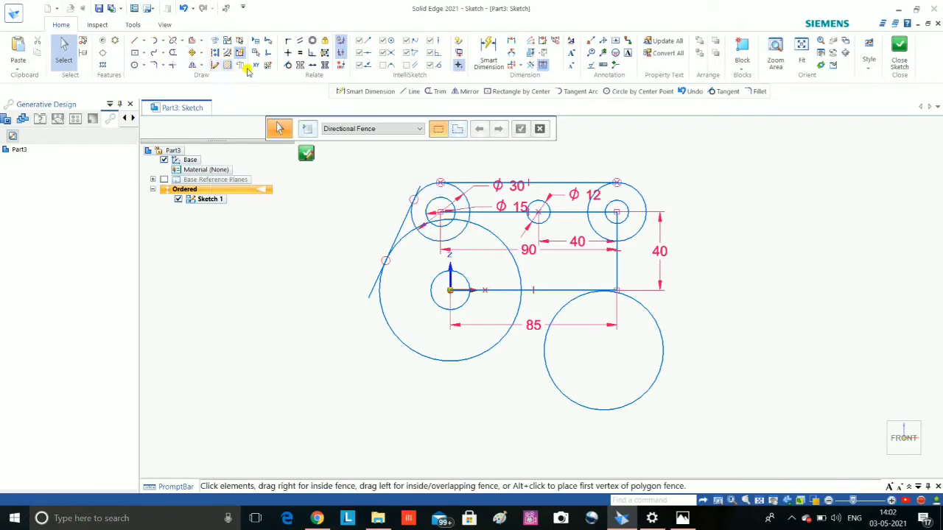
{"action": "left_click", "coordinate": [288, 65]}
{"action": "left_click", "coordinate": [564, 305]}
{"action": "left_click", "coordinate": [595, 229]}
{"action": "left_click", "coordinate": [547, 332]}
{"action": "left_click", "coordinate": [501, 337]}
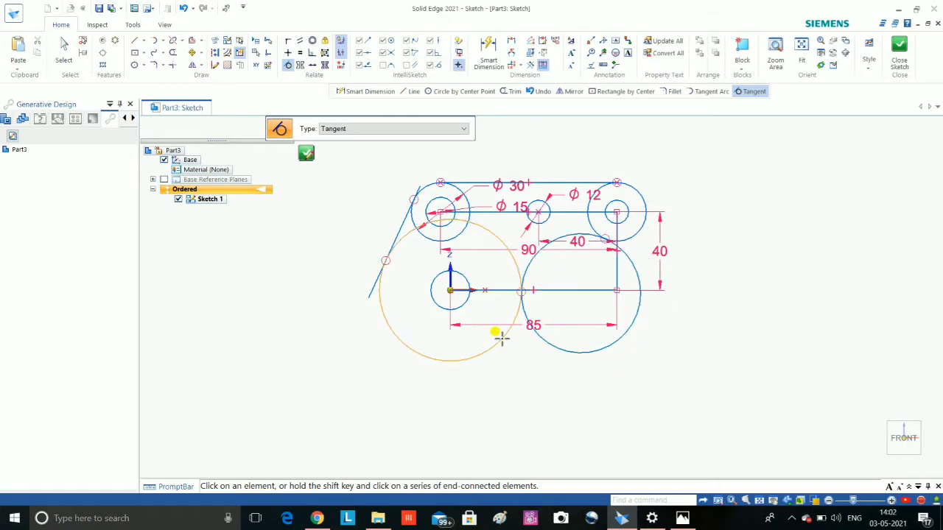
{"action": "key", "text": "Escape"}
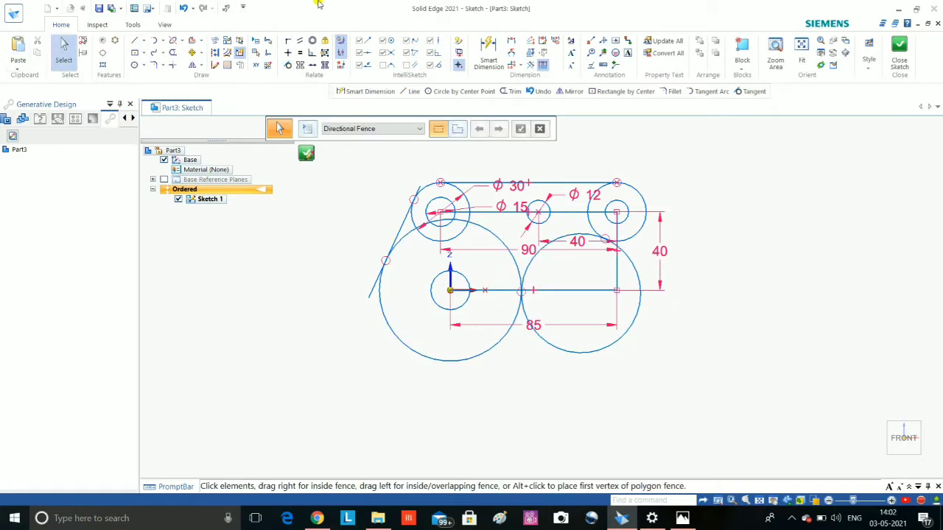
{"action": "left_click", "coordinate": [171, 54]}
Trim the leftover tangent-line extension below the circle.
{"action": "left_click", "coordinate": [373, 288]}
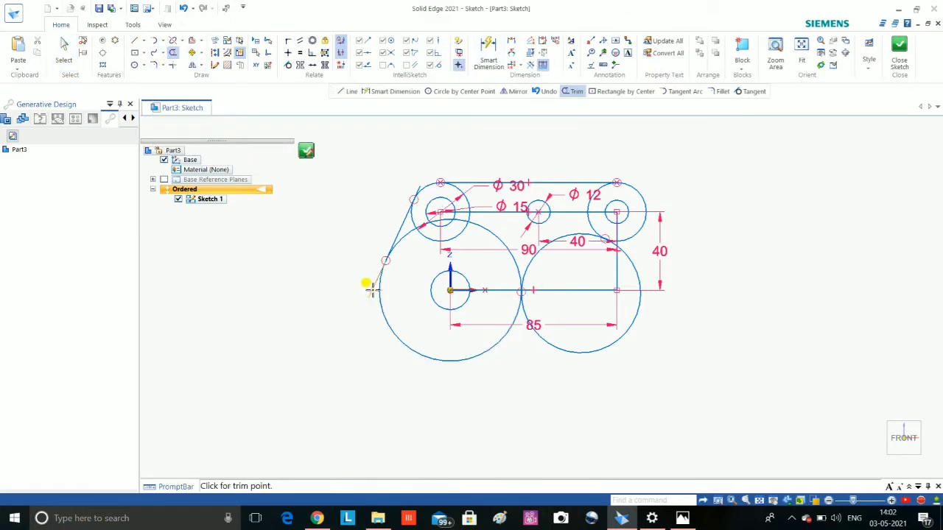
{"action": "key", "text": "Escape"}
{"action": "left_click", "coordinate": [364, 282]}
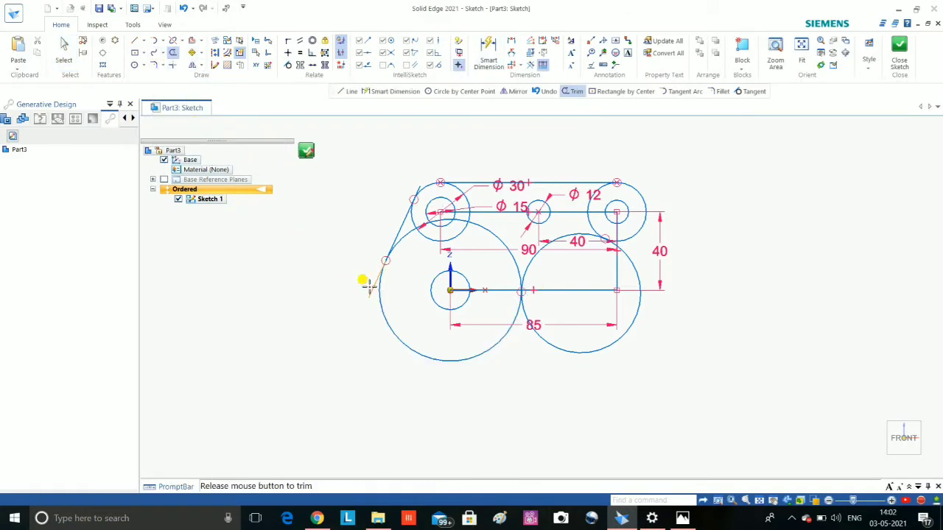
{"action": "scroll", "coordinate": [414, 186], "scroll_direction": "up", "scroll_amount": 3}
{"action": "scroll", "coordinate": [421, 204], "scroll_direction": "up", "scroll_amount": 2}
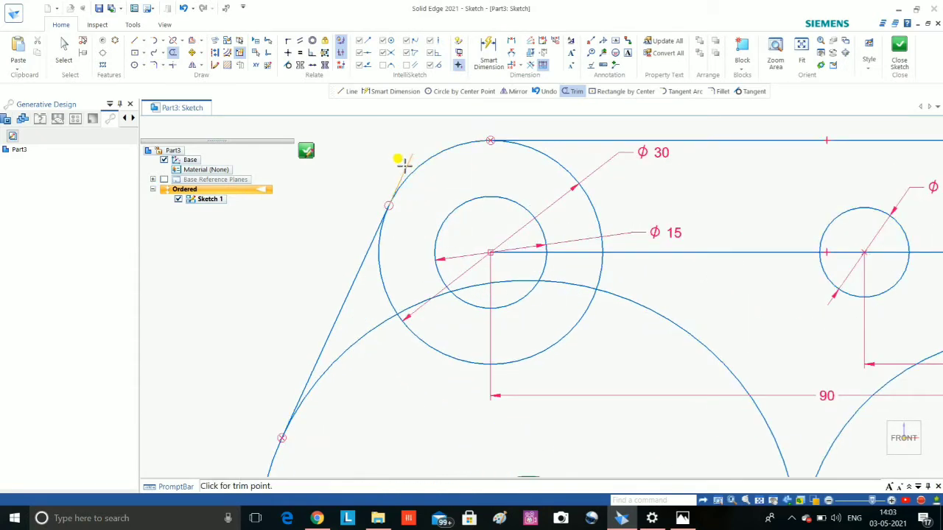
Trim the Ø30 circle's upper and lower arcs, the connecting segment, and excess arcs near the Ø15 circle.
{"action": "left_click", "coordinate": [545, 163]}
{"action": "left_click", "coordinate": [579, 247]}
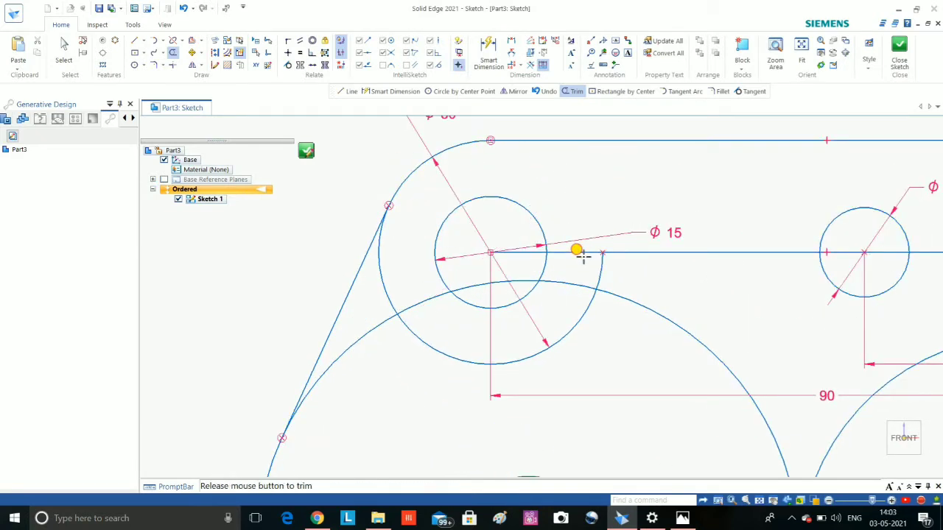
{"action": "left_click", "coordinate": [568, 317]}
{"action": "left_click", "coordinate": [376, 277]}
{"action": "left_click", "coordinate": [414, 301]}
{"action": "left_click", "coordinate": [487, 282]}
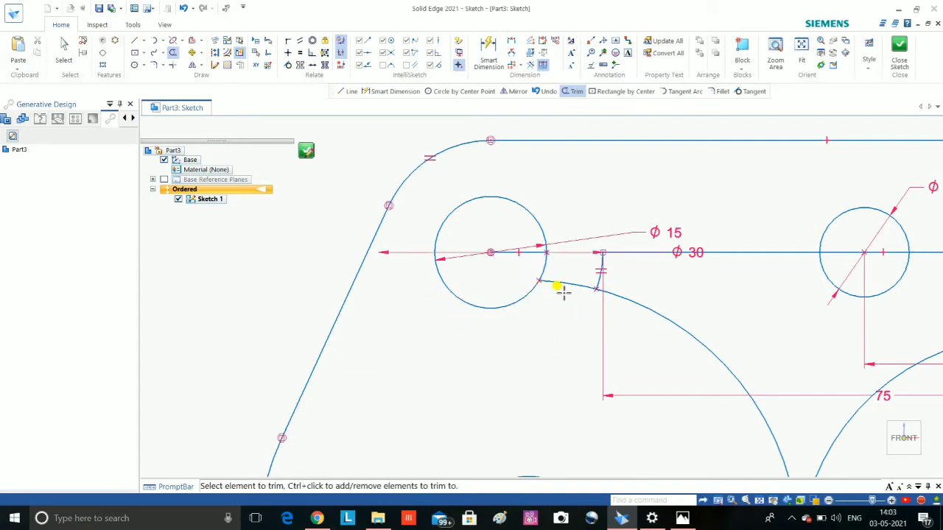
{"action": "left_click", "coordinate": [565, 284]}
{"action": "left_click", "coordinate": [599, 282]}
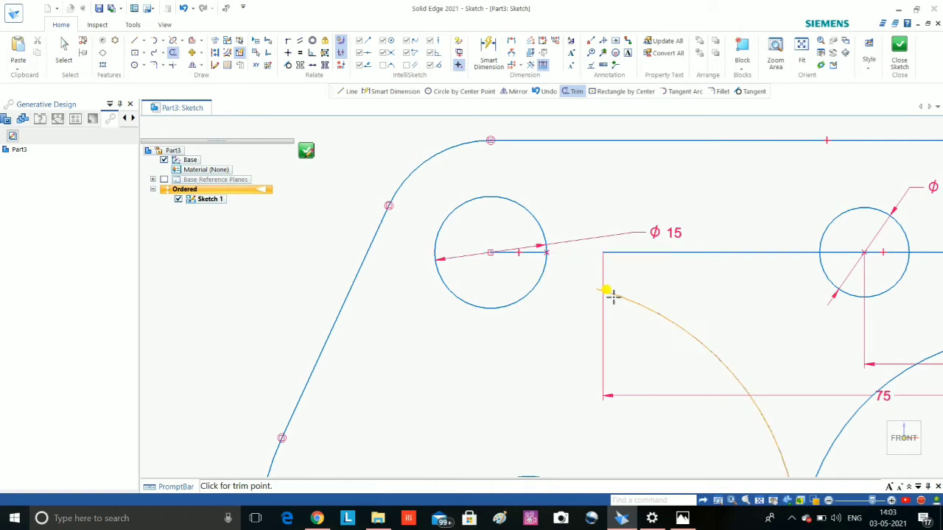
{"action": "left_click", "coordinate": [609, 291]}
{"action": "left_click_drag", "start_coordinate": [627, 254], "coordinate": [636, 269]}
Trim the lower and left-quarter arcs of the right large circle and the segment beside it.
{"action": "scroll", "coordinate": [646, 309], "scroll_direction": "down", "scroll_amount": 5}
{"action": "scroll", "coordinate": [705, 335], "scroll_direction": "up", "scroll_amount": 1}
{"action": "scroll", "coordinate": [705, 335], "scroll_direction": "up", "scroll_amount": 4}
{"action": "left_click", "coordinate": [636, 431]}
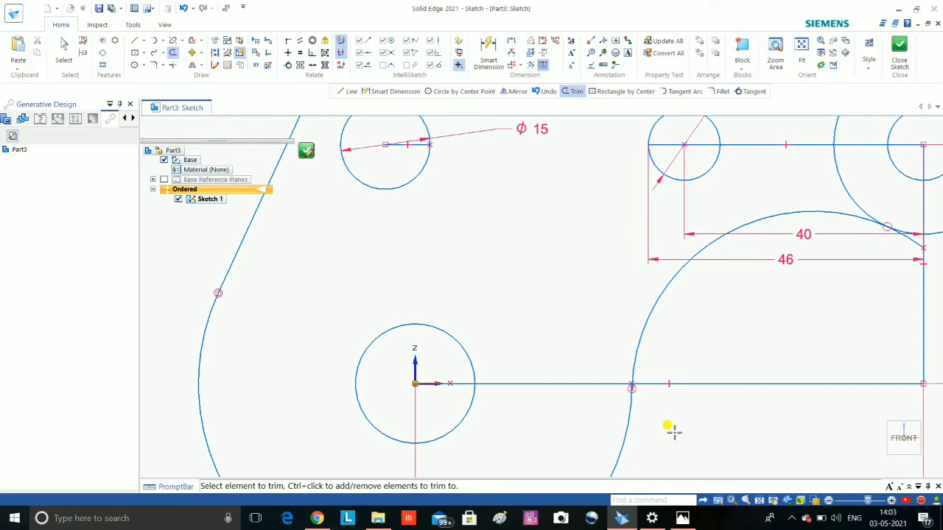
{"action": "scroll", "coordinate": [677, 427], "scroll_direction": "down", "scroll_amount": 5}
{"action": "scroll", "coordinate": [737, 396], "scroll_direction": "up", "scroll_amount": 4}
{"action": "scroll", "coordinate": [746, 383], "scroll_direction": "up", "scroll_amount": 3}
{"action": "scroll", "coordinate": [747, 375], "scroll_direction": "down", "scroll_amount": 1}
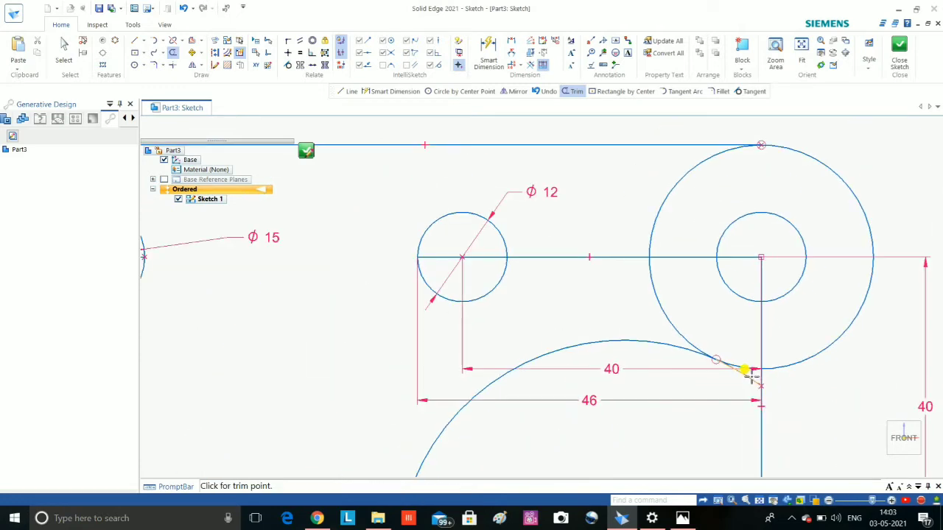
{"action": "left_click", "coordinate": [653, 280]}
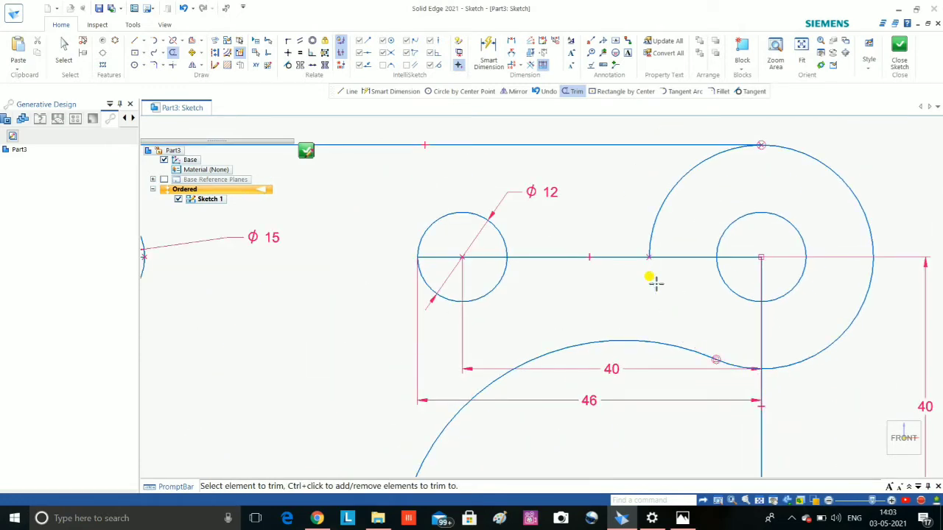
{"action": "left_click_drag", "start_coordinate": [638, 259], "coordinate": [643, 234]}
{"action": "left_click", "coordinate": [646, 223]}
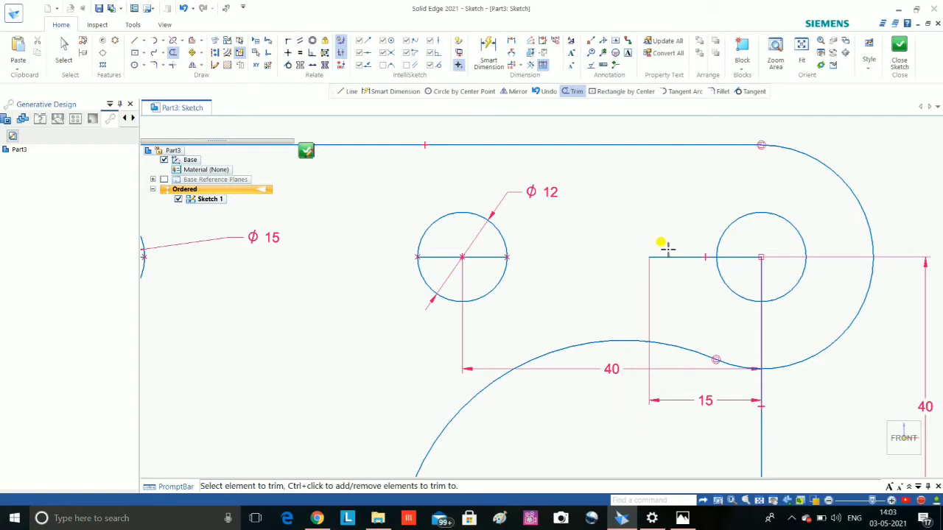
Trim the horizontal stub left of the right circle and the line inside the Ø12 circle.
{"action": "left_click", "coordinate": [672, 257]}
{"action": "left_click", "coordinate": [711, 257]}
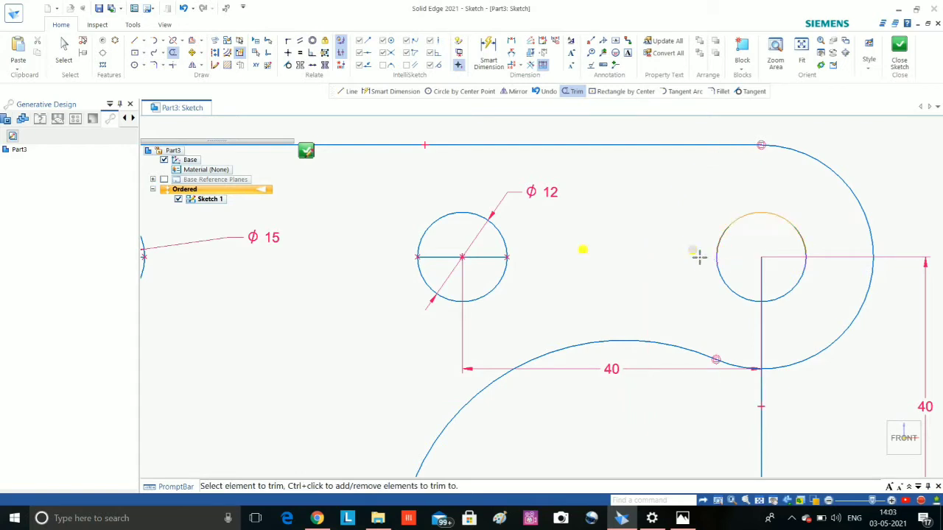
{"action": "left_click", "coordinate": [477, 259]}
{"action": "scroll", "coordinate": [484, 343], "scroll_direction": "down", "scroll_amount": 2}
{"action": "scroll", "coordinate": [496, 358], "scroll_direction": "down", "scroll_amount": 3}
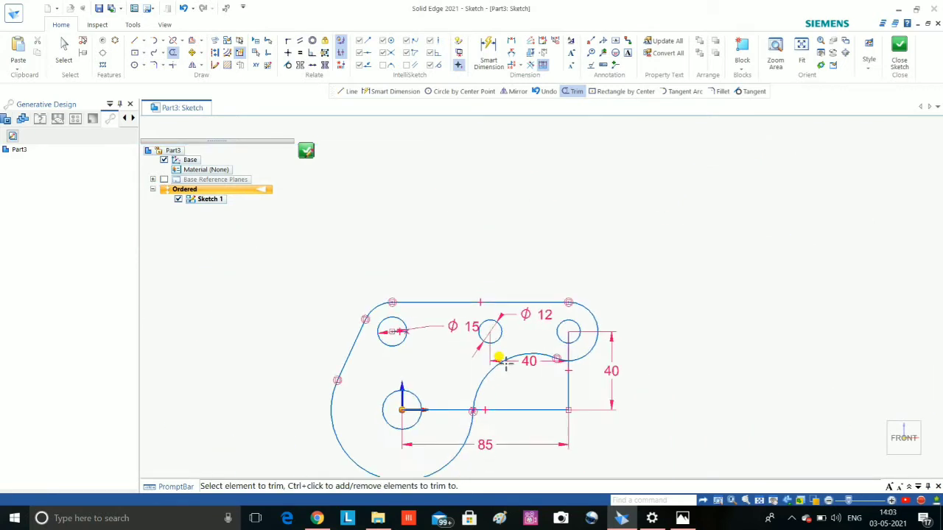
{"action": "scroll", "coordinate": [551, 356], "scroll_direction": "up", "scroll_amount": 2}
{"action": "scroll", "coordinate": [553, 360], "scroll_direction": "up", "scroll_amount": 3}
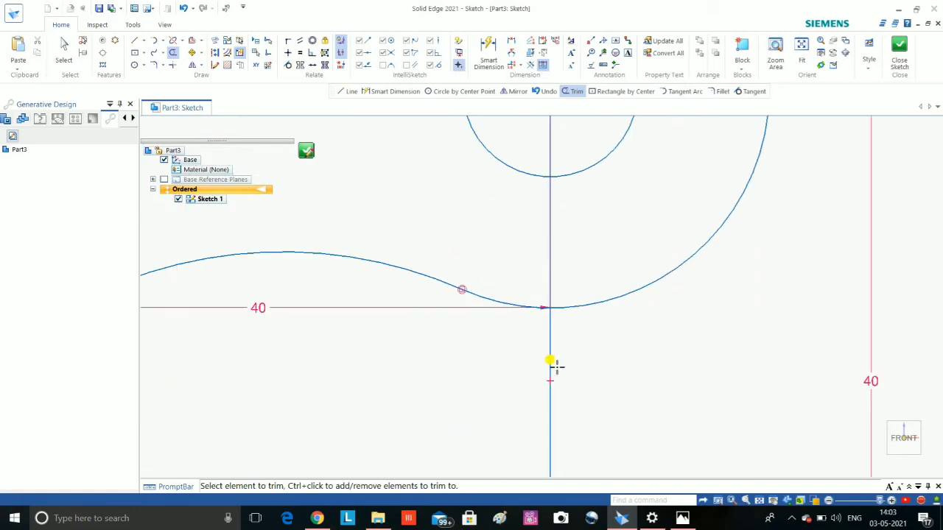
{"action": "scroll", "coordinate": [449, 324], "scroll_direction": "down", "scroll_amount": 2}
{"action": "key", "text": "Escape"}
{"action": "scroll", "coordinate": [432, 316], "scroll_direction": "down", "scroll_amount": 2}
{"action": "left_click", "coordinate": [134, 43]}
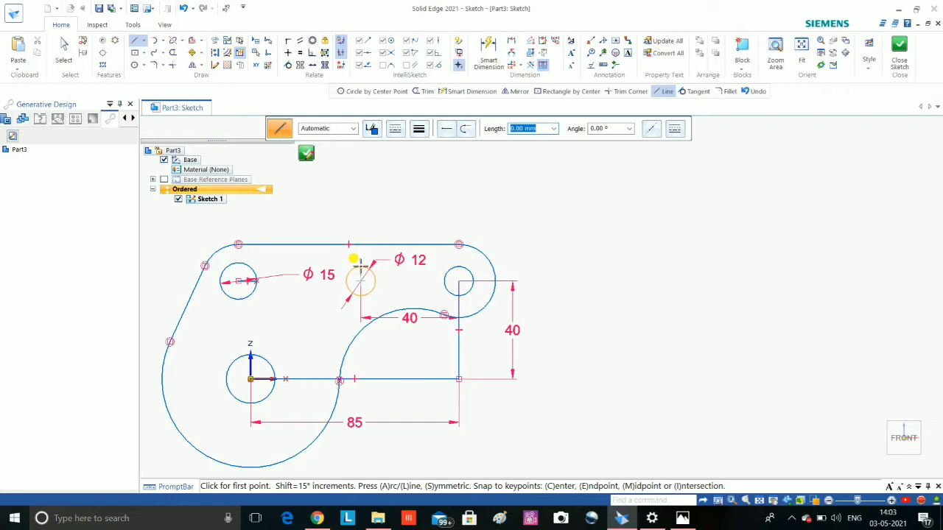
Draw the top and bottom lines joining the Ø12 circle to the small right circle.
{"action": "left_click", "coordinate": [360, 266]}
{"action": "left_click", "coordinate": [458, 266]}
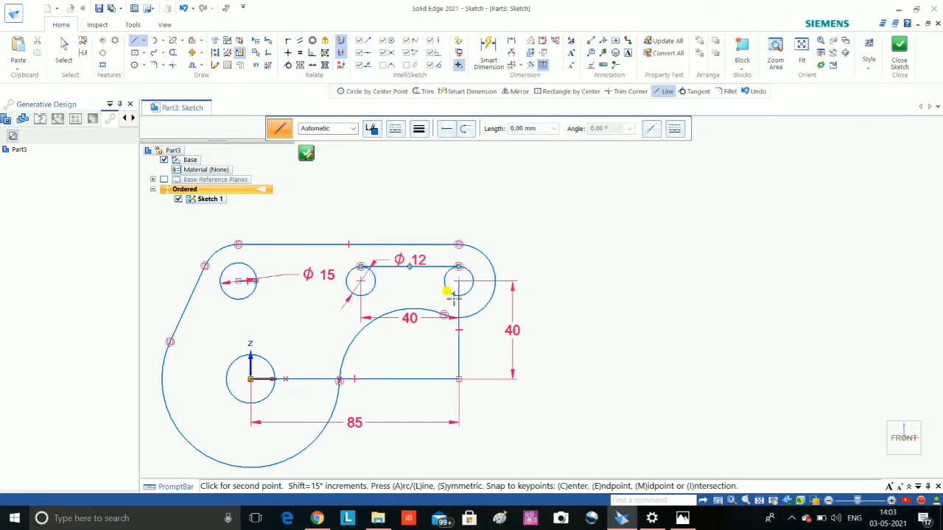
{"action": "right_click", "coordinate": [454, 293]}
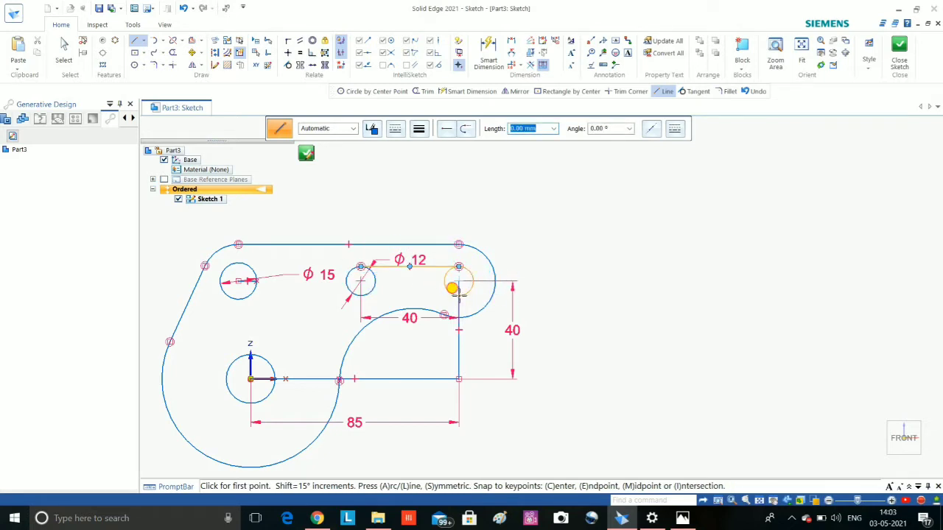
{"action": "left_click", "coordinate": [458, 294]}
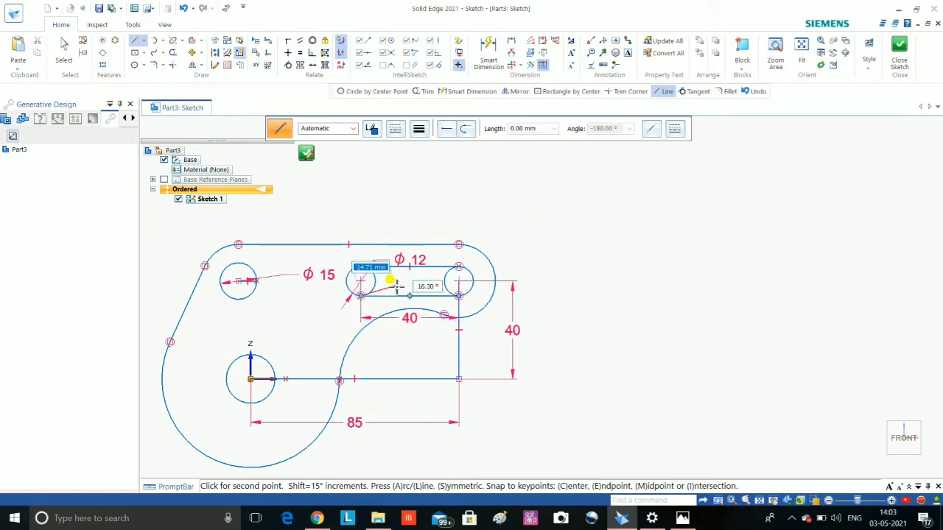
{"action": "left_click", "coordinate": [360, 296]}
{"action": "right_click", "coordinate": [360, 296]}
Trim the arc inside the slot end and close the sketch.
{"action": "left_click", "coordinate": [172, 52]}
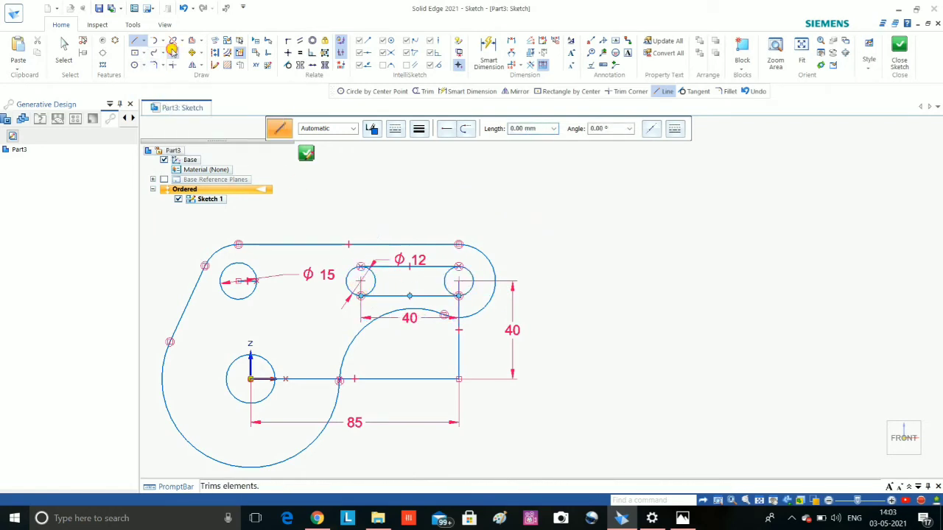
{"action": "scroll", "coordinate": [361, 268], "scroll_direction": "up", "scroll_amount": 1}
{"action": "scroll", "coordinate": [377, 283], "scroll_direction": "up", "scroll_amount": 1}
{"action": "left_click", "coordinate": [489, 288]}
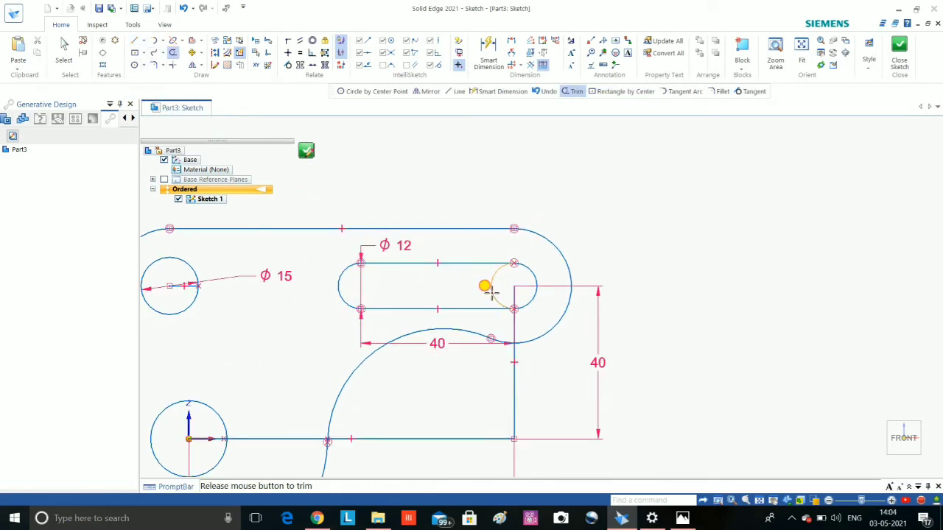
{"action": "scroll", "coordinate": [489, 296], "scroll_direction": "down", "scroll_amount": 1}
{"action": "scroll", "coordinate": [452, 333], "scroll_direction": "down", "scroll_amount": 1}
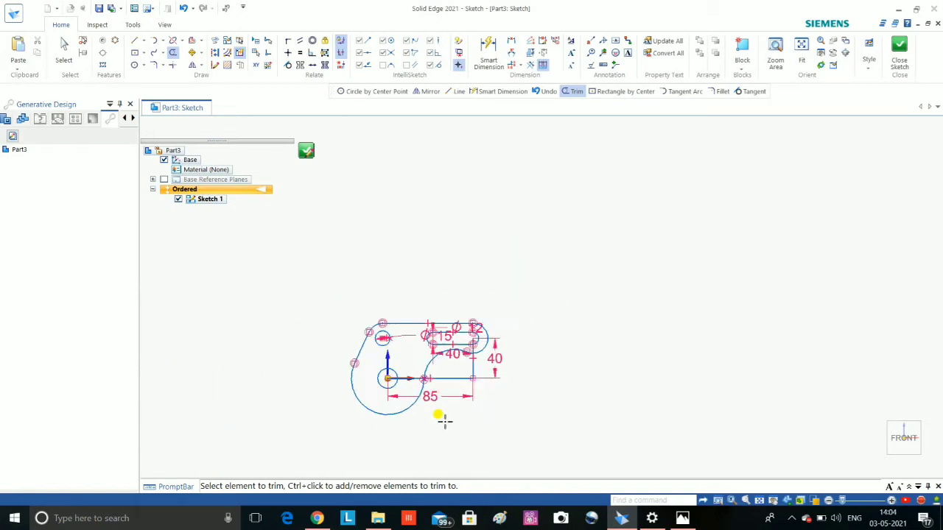
{"action": "scroll", "coordinate": [443, 412], "scroll_direction": "up", "scroll_amount": 2}
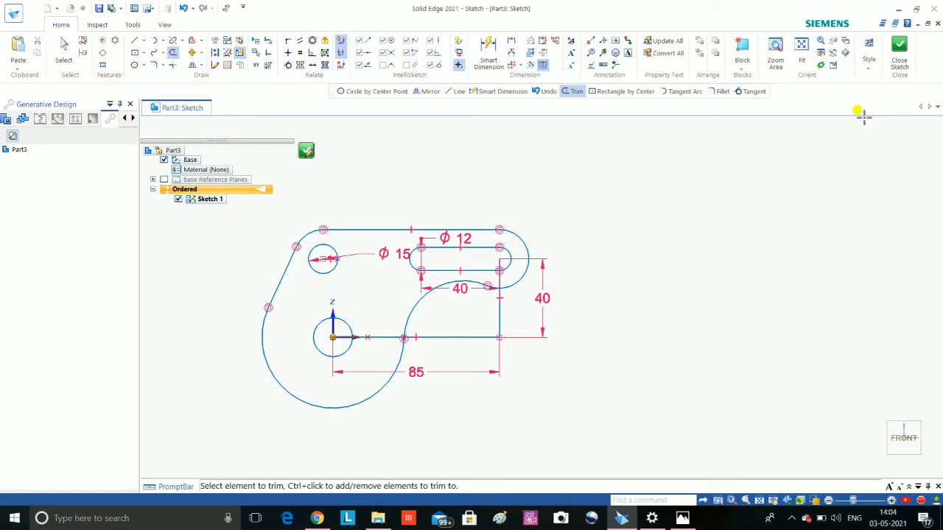
{"action": "left_click", "coordinate": [894, 56]}
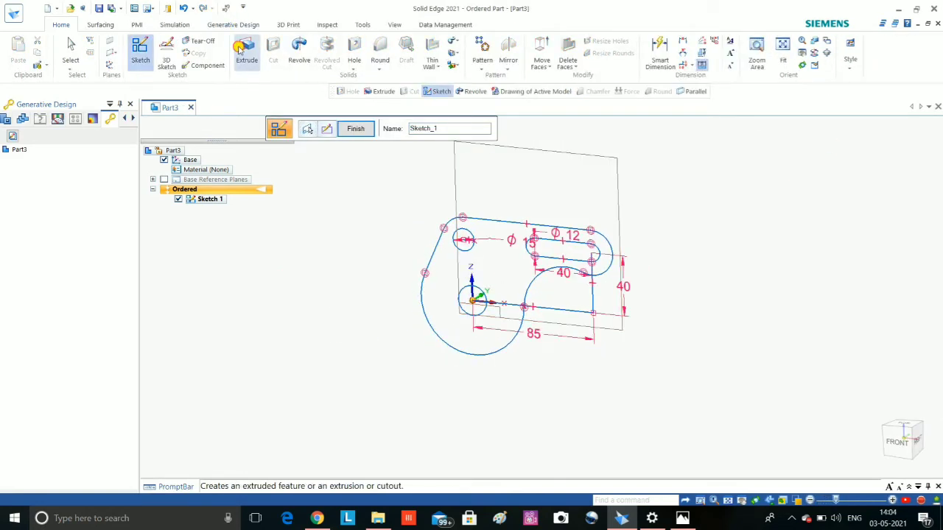
{"action": "left_click", "coordinate": [243, 51]}
{"action": "left_click", "coordinate": [486, 184]}
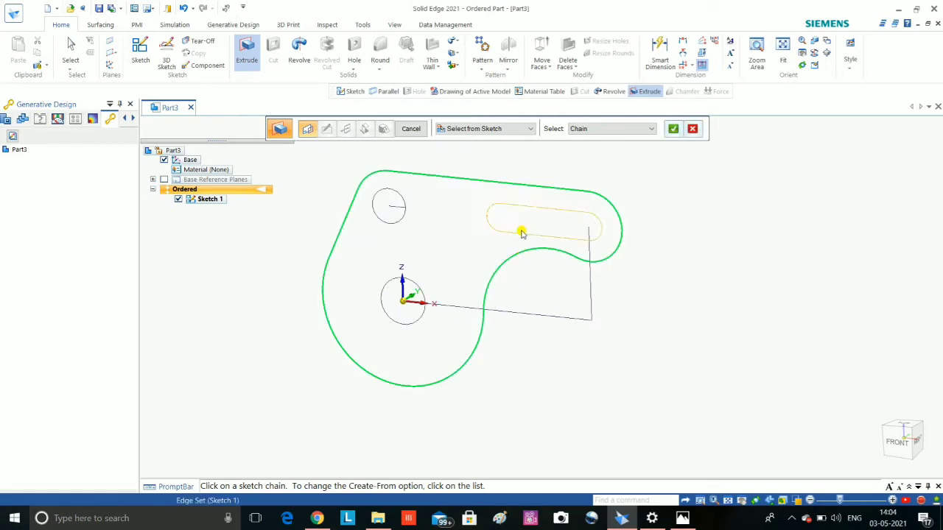
{"action": "left_click", "coordinate": [519, 237]}
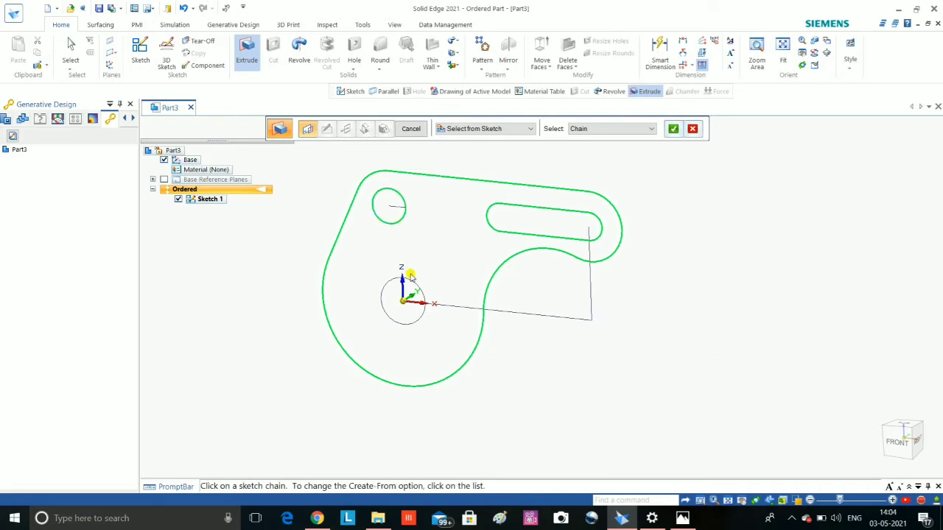
{"action": "scroll", "coordinate": [391, 273], "scroll_direction": "down", "scroll_amount": 3}
{"action": "right_click", "coordinate": [324, 315]}
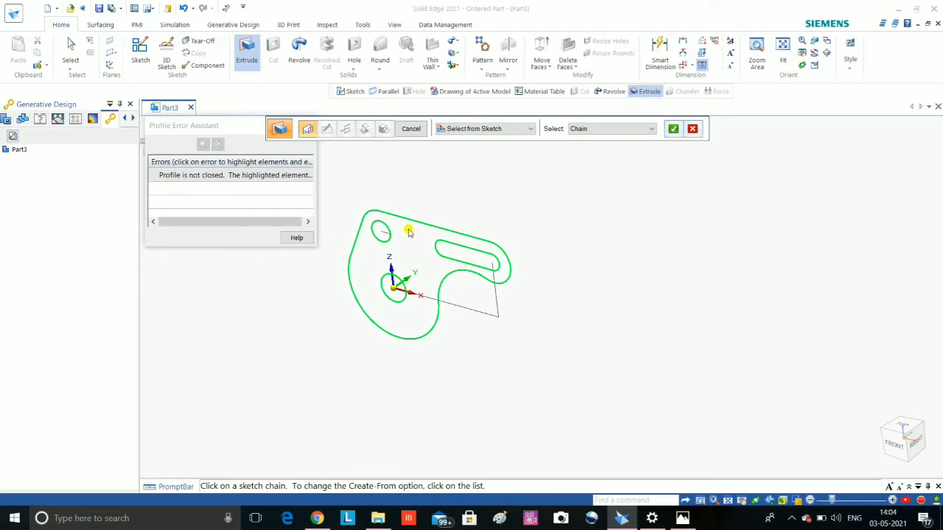
{"action": "left_click", "coordinate": [224, 174]}
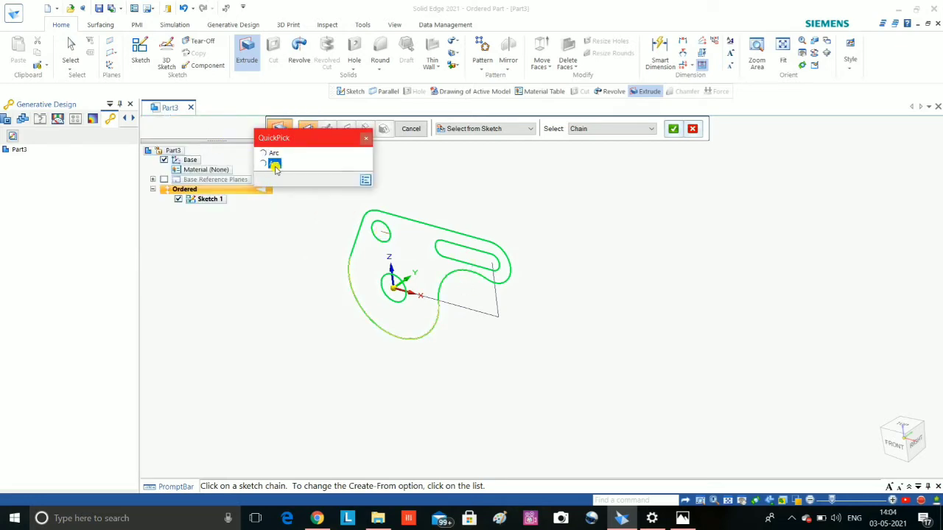
{"action": "left_click", "coordinate": [274, 165]}
{"action": "left_click", "coordinate": [310, 130]}
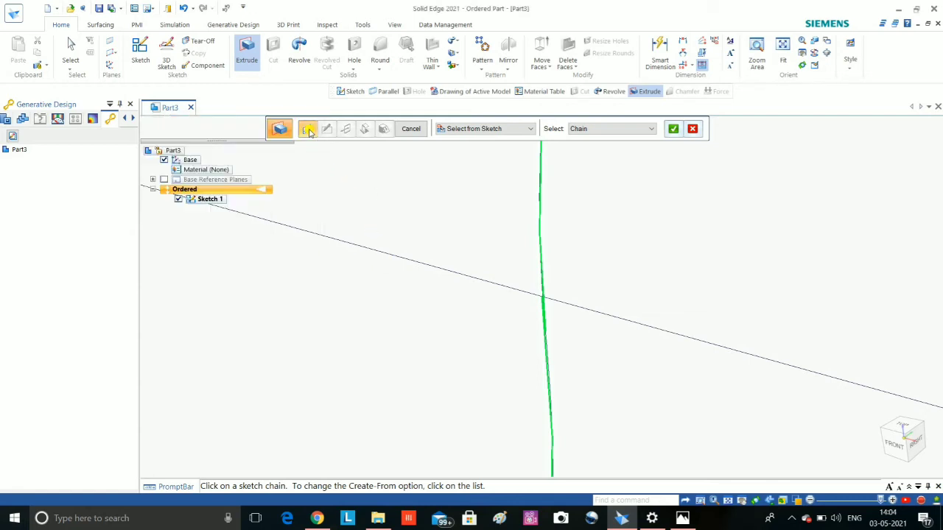
{"action": "scroll", "coordinate": [678, 316], "scroll_direction": "down", "scroll_amount": 5}
{"action": "scroll", "coordinate": [678, 309], "scroll_direction": "down", "scroll_amount": 3}
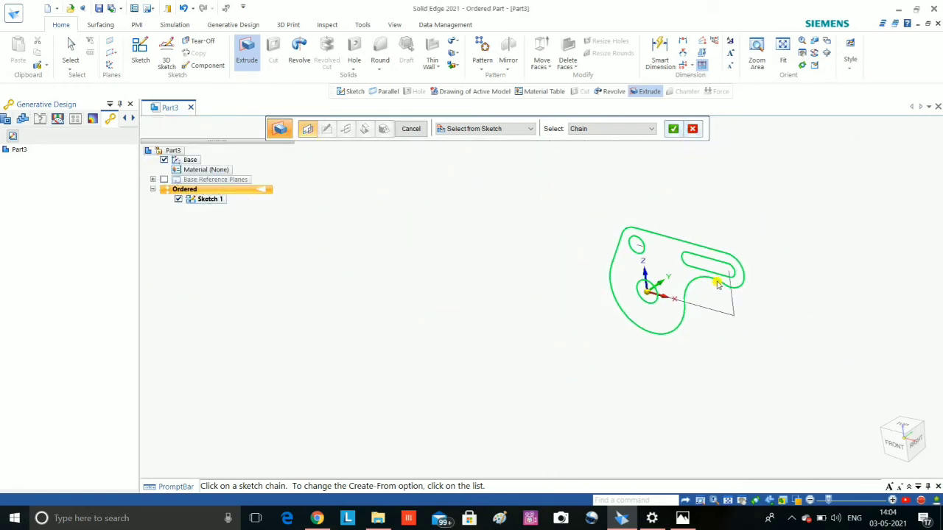
{"action": "key", "text": "Escape"}
{"action": "scroll", "coordinate": [715, 280], "scroll_direction": "up", "scroll_amount": 4}
{"action": "right_click", "coordinate": [600, 260]}
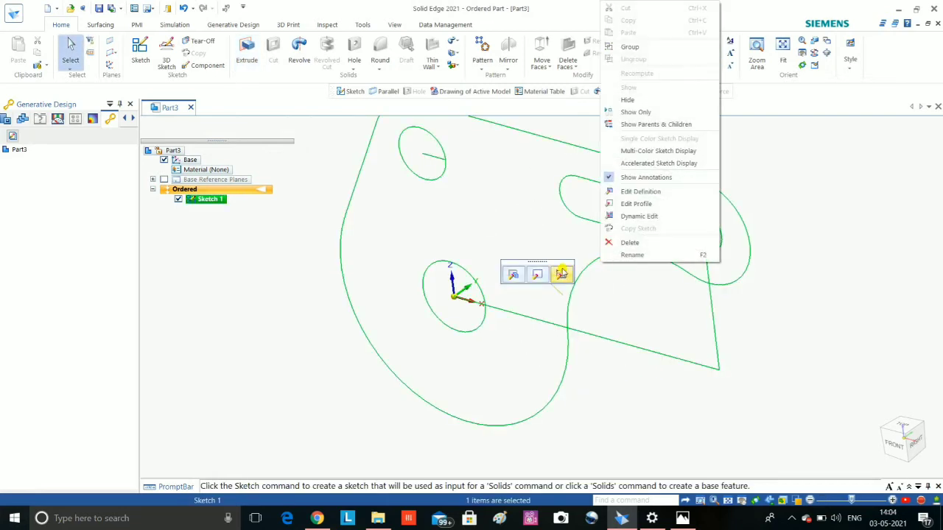
Reopen the bracket profile sketch for editing.
{"action": "left_click", "coordinate": [540, 275]}
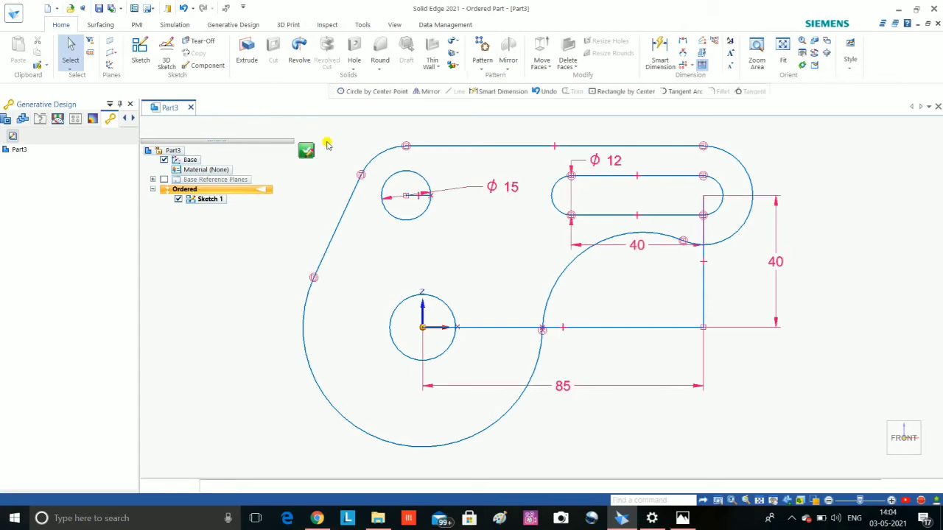
{"action": "scroll", "coordinate": [426, 198], "scroll_direction": "up", "scroll_amount": 3}
{"action": "scroll", "coordinate": [426, 213], "scroll_direction": "up", "scroll_amount": 1}
{"action": "left_click", "coordinate": [426, 203]}
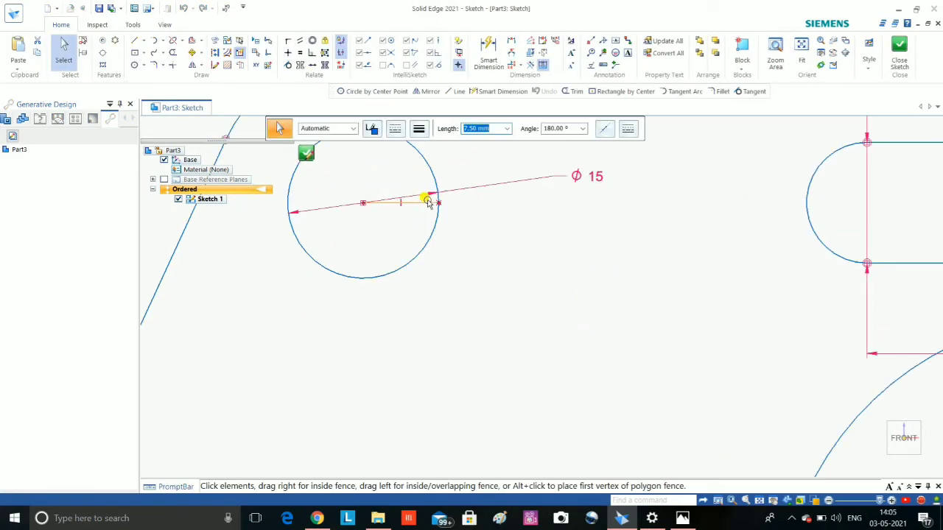
{"action": "key", "text": "Escape"}
{"action": "scroll", "coordinate": [387, 212], "scroll_direction": "down", "scroll_amount": 3}
{"action": "scroll", "coordinate": [447, 246], "scroll_direction": "down", "scroll_amount": 2}
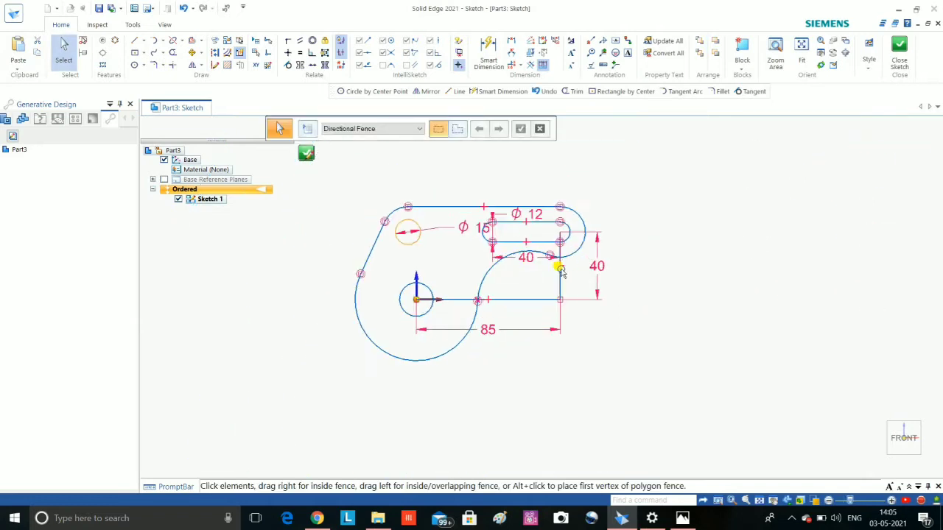
{"action": "scroll", "coordinate": [558, 267], "scroll_direction": "up", "scroll_amount": 1}
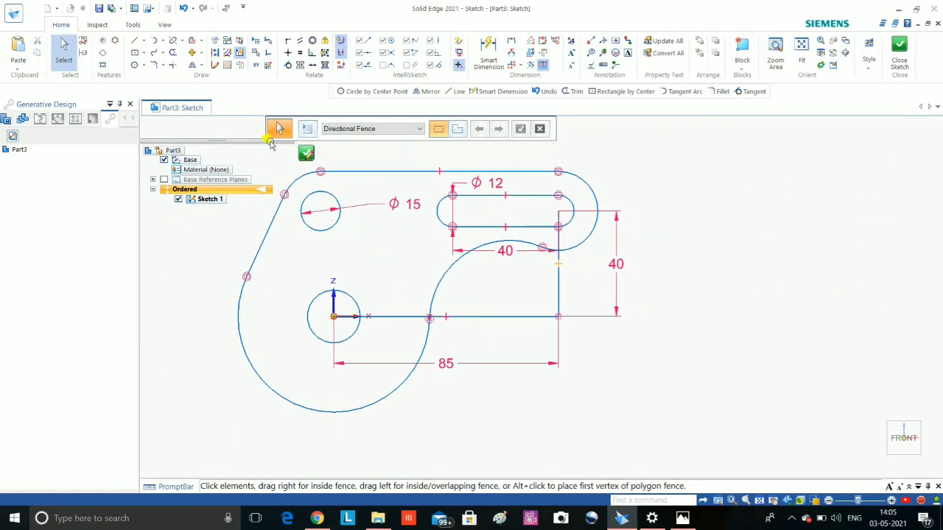
Dimension the curved cut-out arc to radius 50.
{"action": "left_click", "coordinate": [486, 58]}
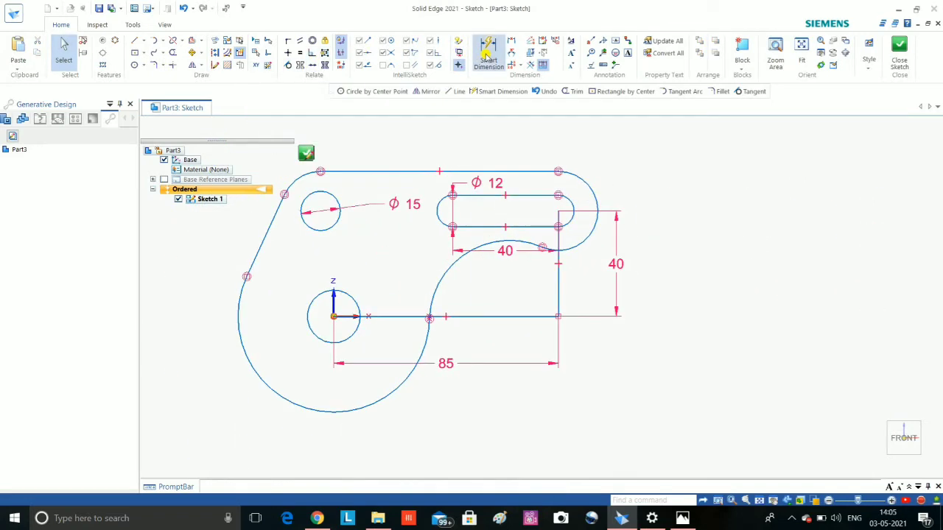
{"action": "left_click", "coordinate": [437, 276]}
{"action": "left_click", "coordinate": [467, 282]}
{"action": "type", "text": "5"}
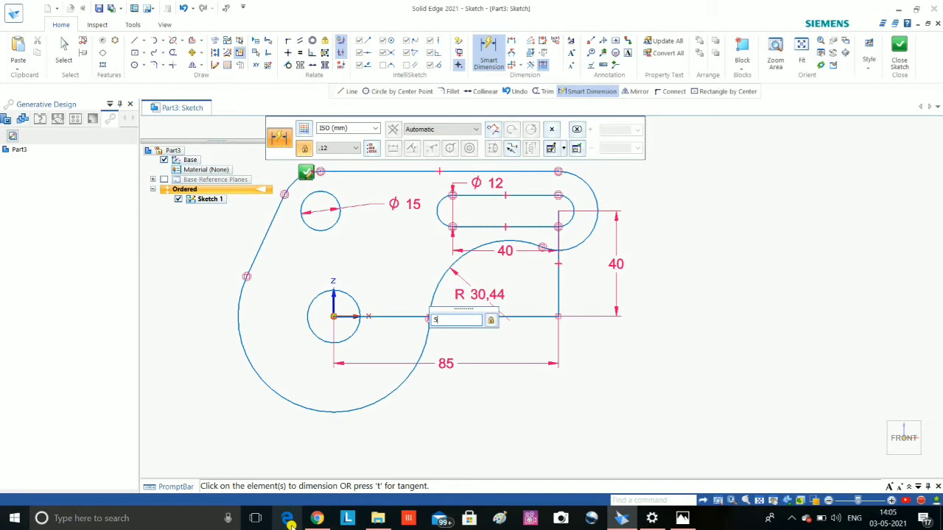
{"action": "type", "text": "0"}
{"action": "key", "text": "Return"}
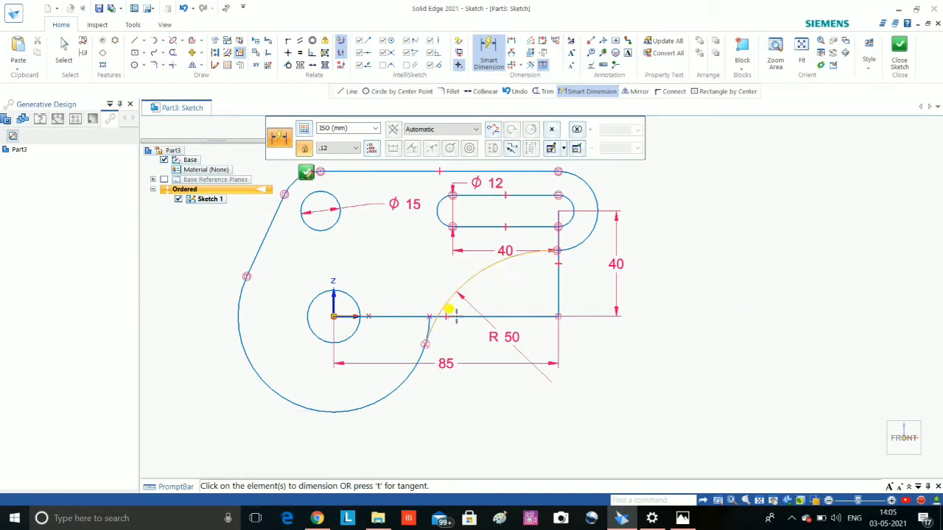
{"action": "scroll", "coordinate": [447, 332], "scroll_direction": "up", "scroll_amount": 2}
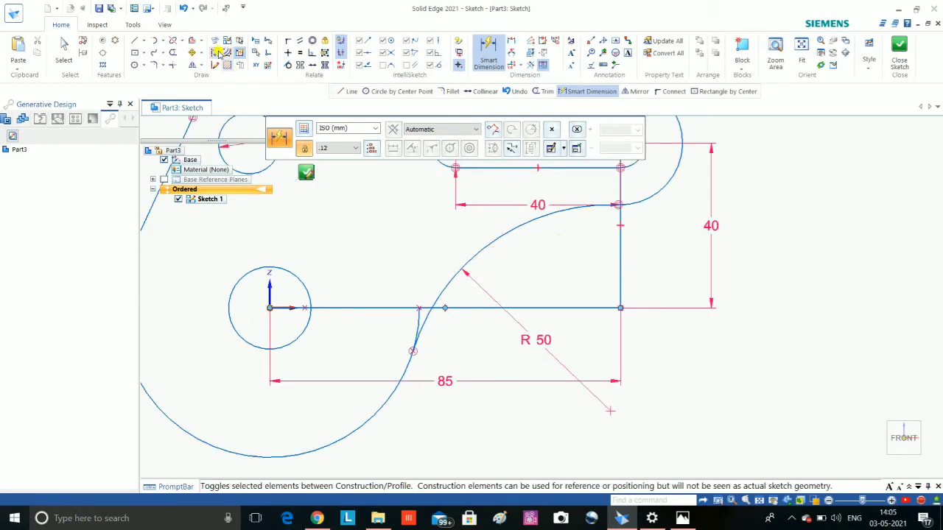
Trim the horizontal line where it crosses the arc, plus the vertical line and adjoining lines.
{"action": "left_click", "coordinate": [172, 53]}
{"action": "scroll", "coordinate": [405, 324], "scroll_direction": "up", "scroll_amount": 2}
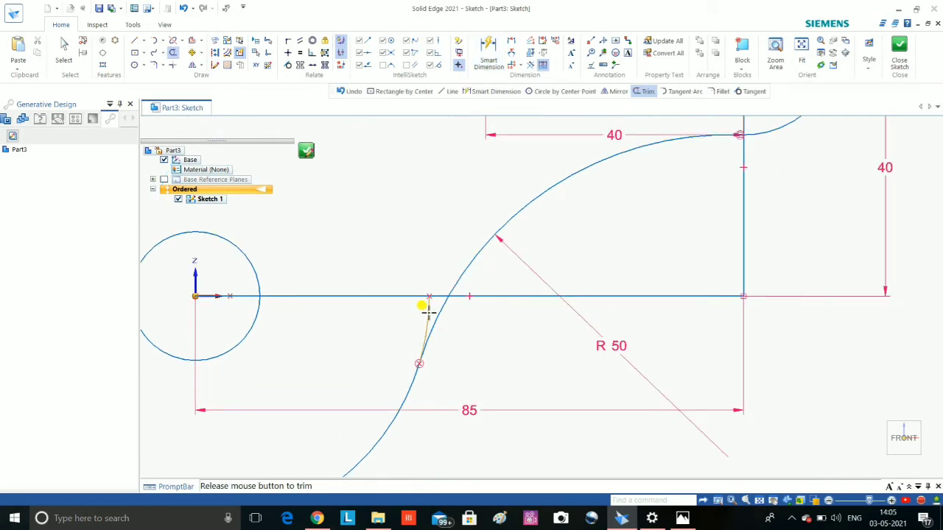
{"action": "left_click_drag", "start_coordinate": [427, 310], "coordinate": [392, 295]}
{"action": "left_click", "coordinate": [474, 297]}
{"action": "left_click_drag", "start_coordinate": [733, 267], "coordinate": [737, 263]}
{"action": "scroll", "coordinate": [625, 276], "scroll_direction": "down", "scroll_amount": 3}
{"action": "scroll", "coordinate": [665, 216], "scroll_direction": "up", "scroll_amount": 1}
{"action": "scroll", "coordinate": [664, 245], "scroll_direction": "up", "scroll_amount": 2}
Trim the vertical segment below the slot and close the profile sketch.
{"action": "left_click", "coordinate": [663, 239]}
{"action": "scroll", "coordinate": [656, 230], "scroll_direction": "up", "scroll_amount": 2}
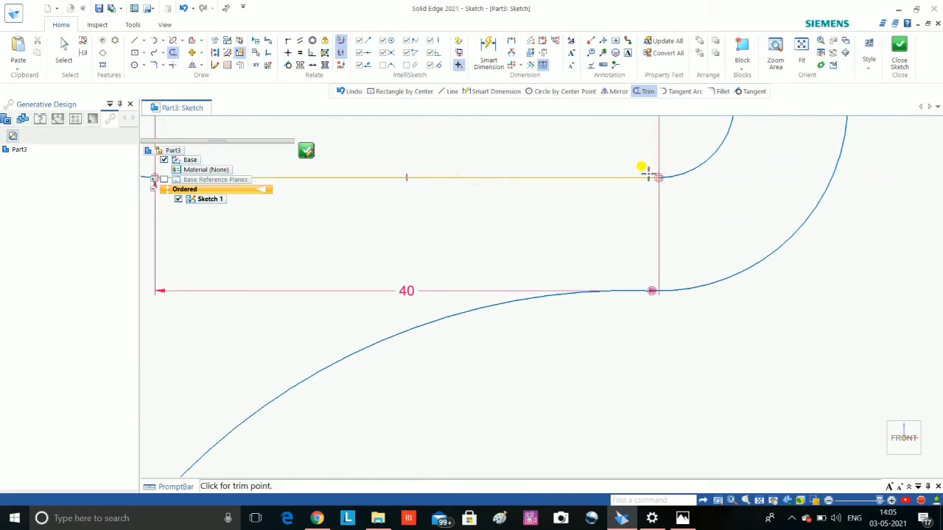
{"action": "scroll", "coordinate": [647, 173], "scroll_direction": "down", "scroll_amount": 3}
{"action": "scroll", "coordinate": [611, 238], "scroll_direction": "down", "scroll_amount": 2}
{"action": "middle_click_drag", "start_coordinate": [611, 238], "coordinate": [590, 247]}
{"action": "scroll", "coordinate": [594, 185], "scroll_direction": "up", "scroll_amount": 3}
{"action": "scroll", "coordinate": [564, 167], "scroll_direction": "up", "scroll_amount": 1}
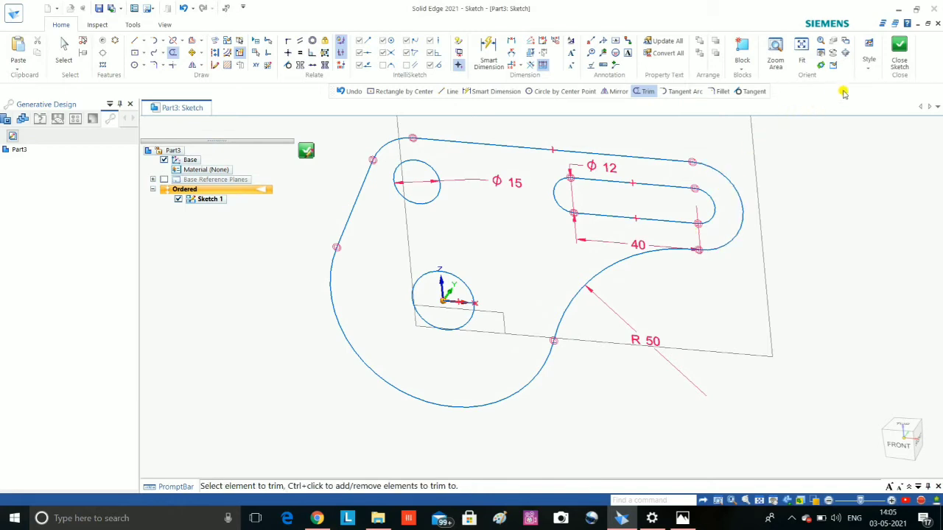
{"action": "left_click", "coordinate": [898, 52]}
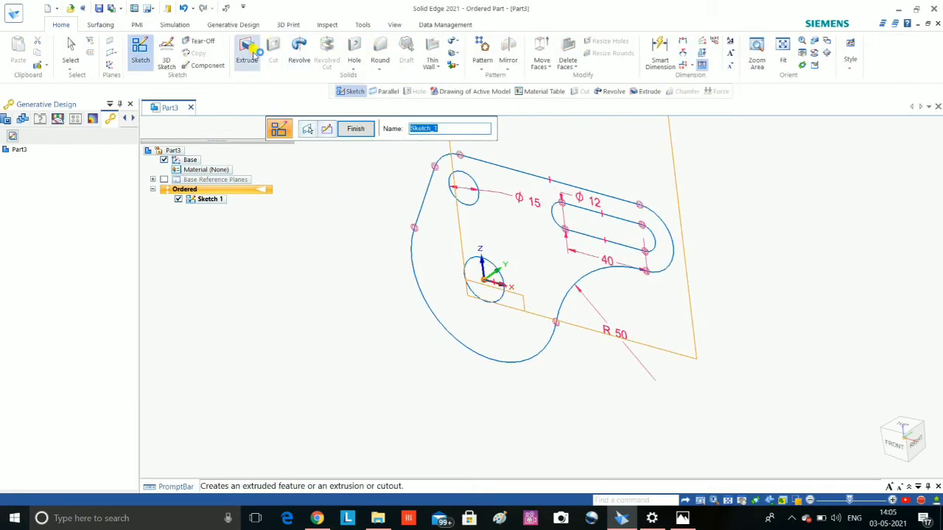
Extrude the outer profile chain and slot 15 mm into the bracket plate.
{"action": "left_click", "coordinate": [253, 52]}
{"action": "left_click", "coordinate": [567, 186]}
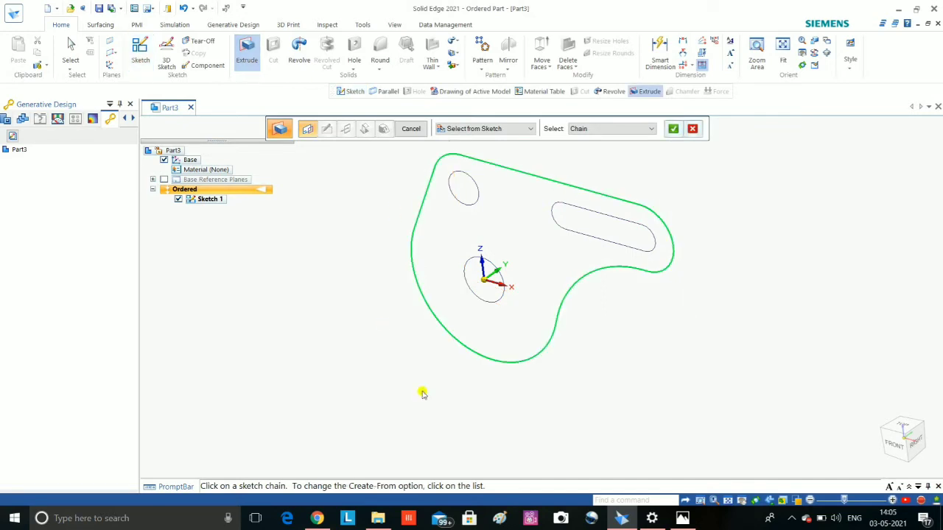
{"action": "left_click", "coordinate": [646, 223]}
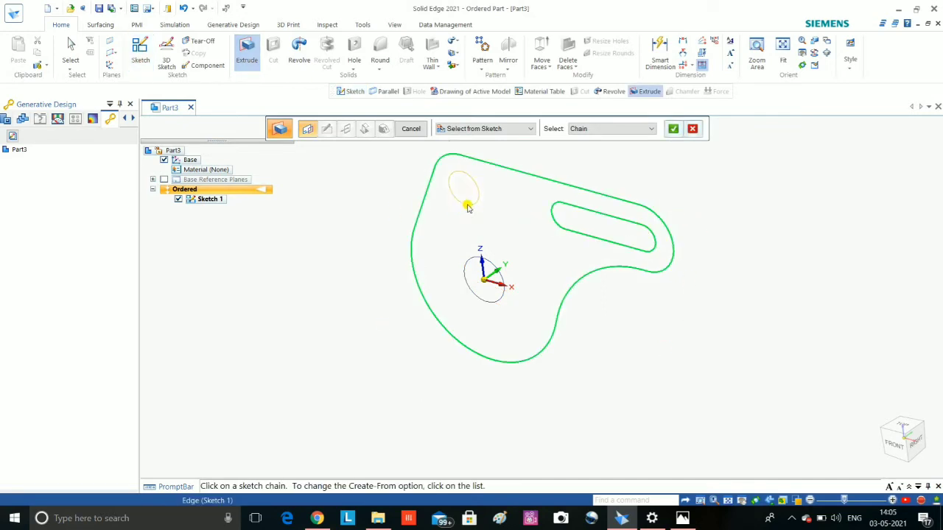
{"action": "middle_click_drag", "start_coordinate": [460, 269], "coordinate": [574, 250]}
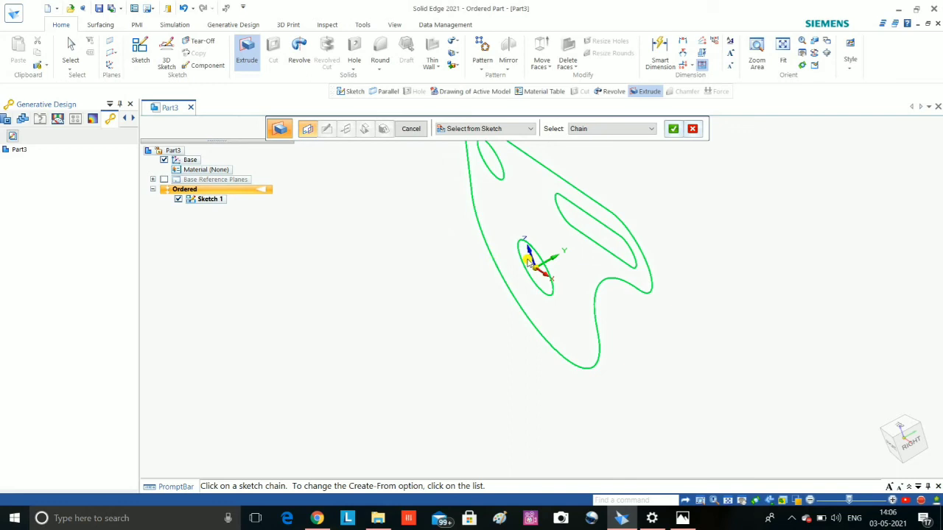
{"action": "right_click", "coordinate": [457, 263]}
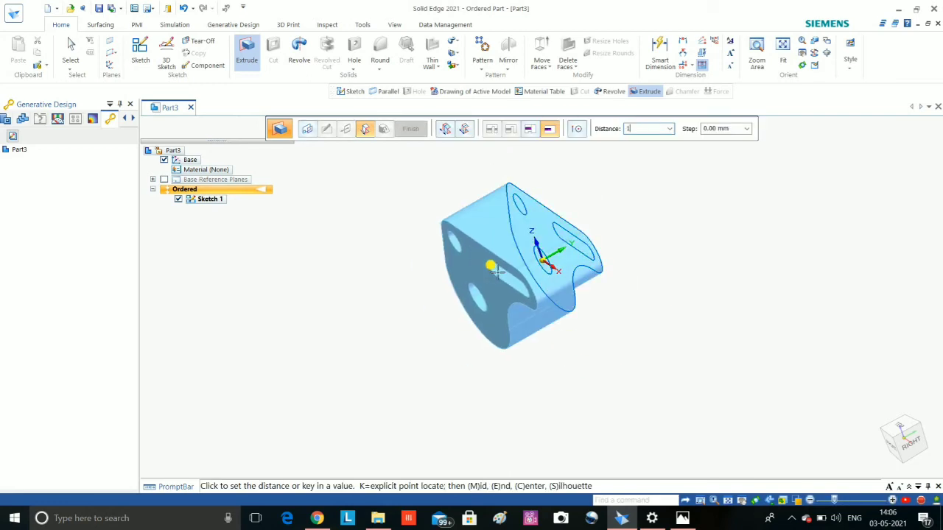
{"action": "type", "text": "5"}
{"action": "key", "text": "Return"}
{"action": "left_click", "coordinate": [518, 270]}
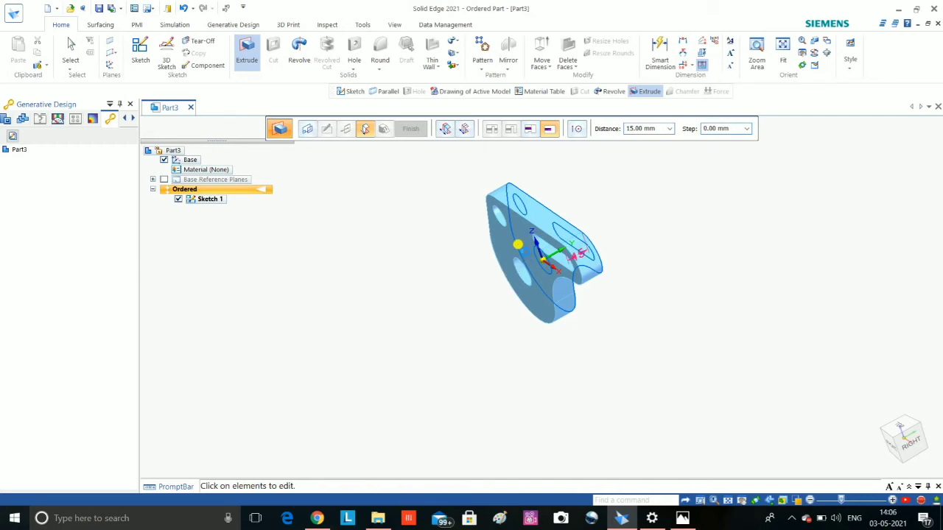
{"action": "scroll", "coordinate": [531, 287], "scroll_direction": "up", "scroll_amount": 5}
{"action": "mouse_move", "coordinate": [547, 280]}
{"action": "middle_mouse_down"}
{"action": "mouse_move", "coordinate": [579, 200]}
{"action": "mouse_move", "coordinate": [396, 370]}
{"action": "middle_mouse_up"}
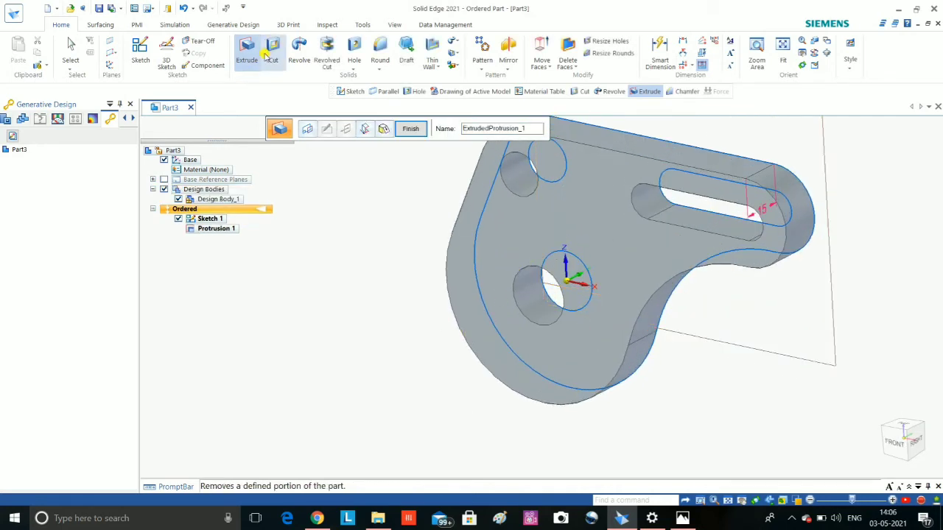
On the plate's front face, sketch a 20 mm circle centred on the central hole.
{"action": "left_click", "coordinate": [140, 50]}
{"action": "left_click", "coordinate": [521, 259]}
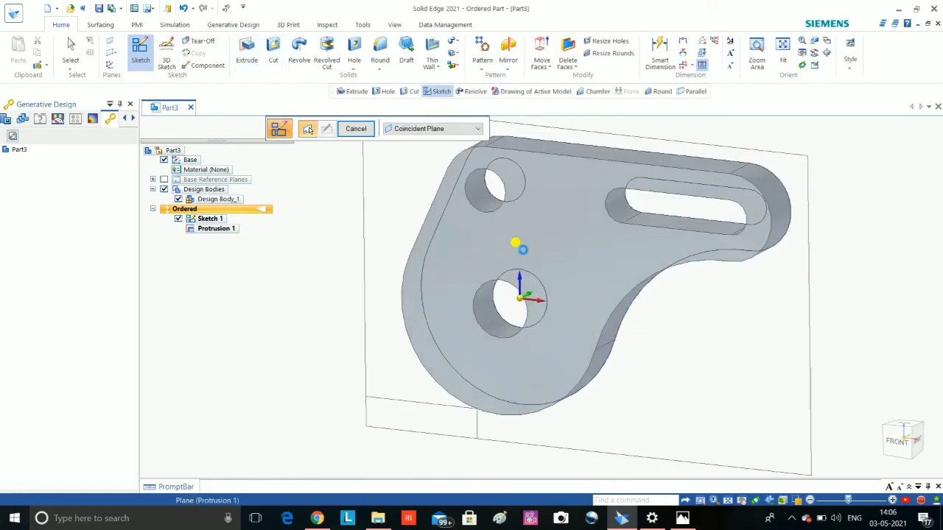
{"action": "left_click", "coordinate": [134, 64]}
{"action": "scroll", "coordinate": [466, 322], "scroll_direction": "up", "scroll_amount": 2}
{"action": "left_click", "coordinate": [452, 321]}
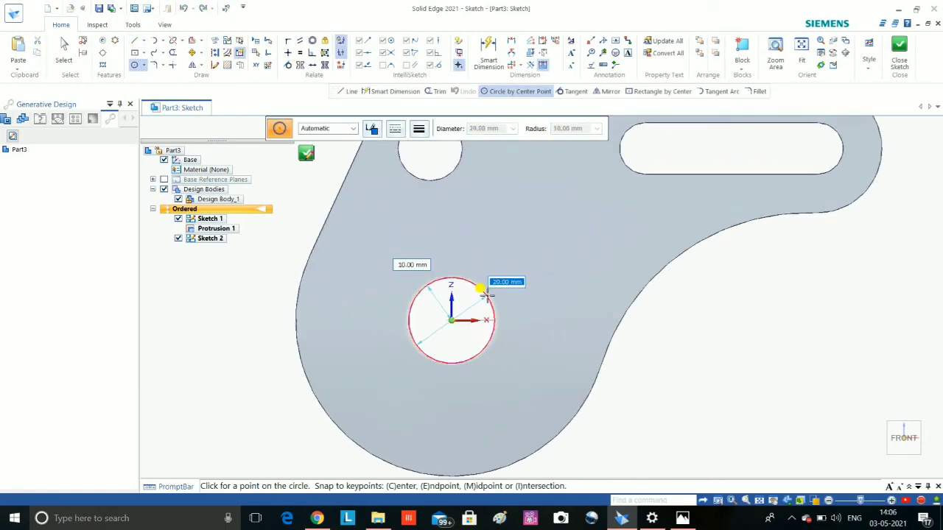
{"action": "left_click", "coordinate": [486, 294]}
Add a concentric 40 mm circle and close the sketch.
{"action": "left_click", "coordinate": [452, 321]}
{"action": "type", "text": "0"}
{"action": "key", "text": "Return"}
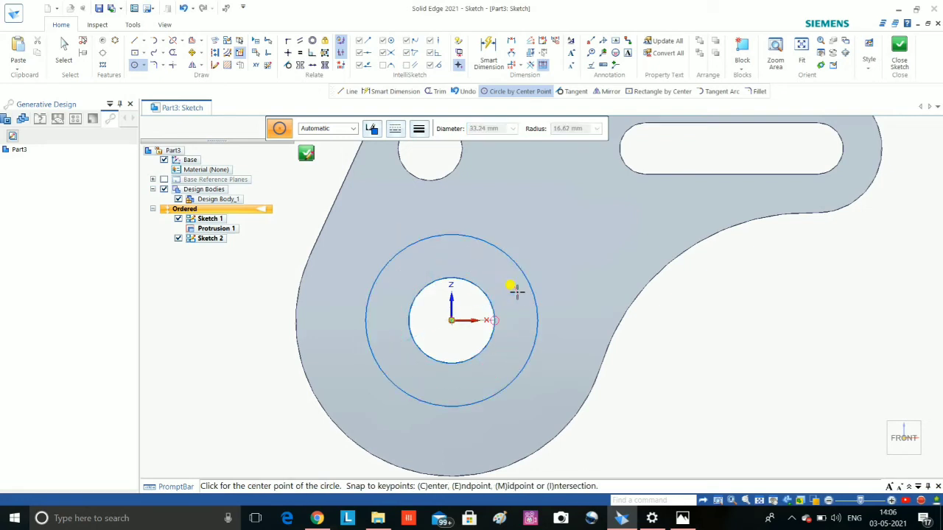
{"action": "type", "text": "40"}
{"action": "key", "text": "Escape"}
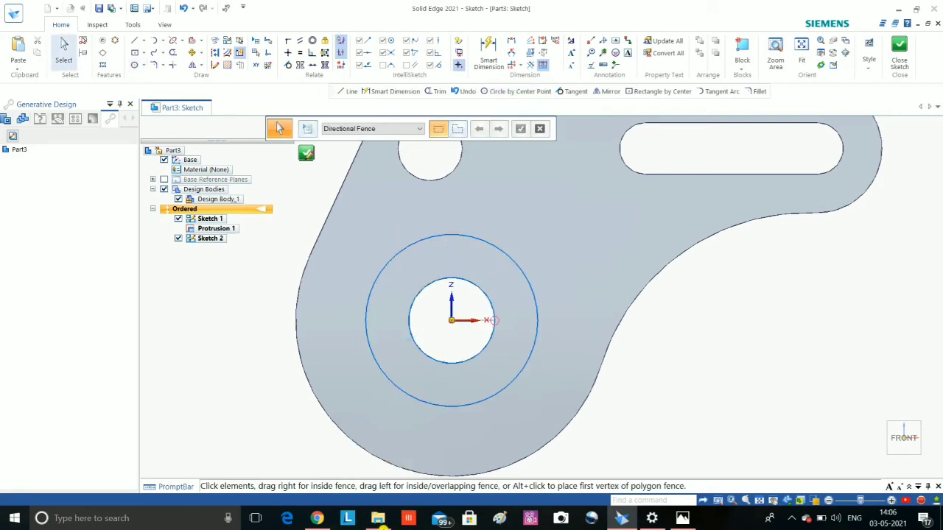
{"action": "key", "text": "ctrl+i"}
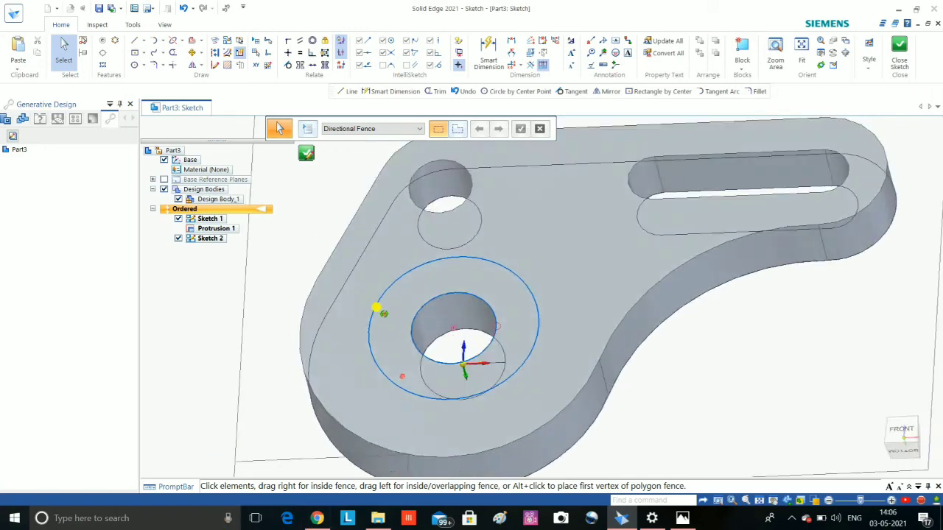
{"action": "left_click", "coordinate": [901, 50]}
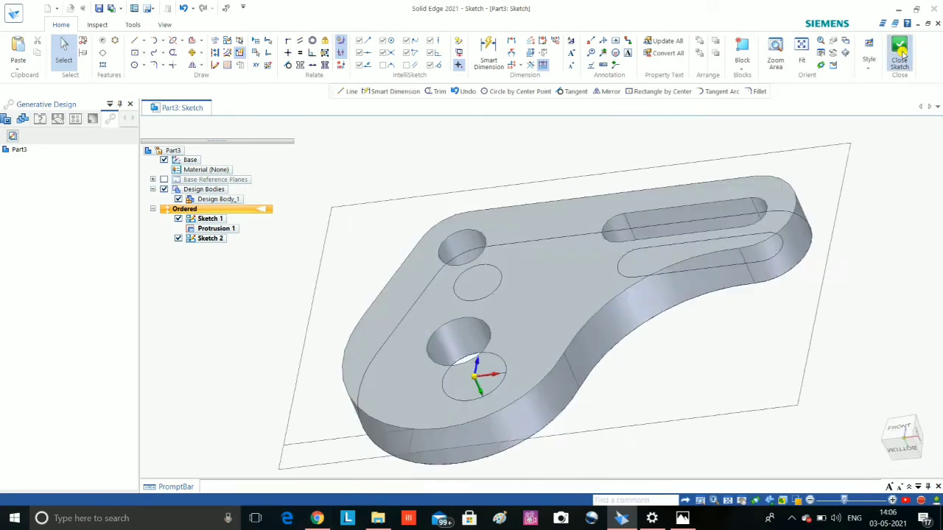
{"action": "left_click", "coordinate": [247, 52]}
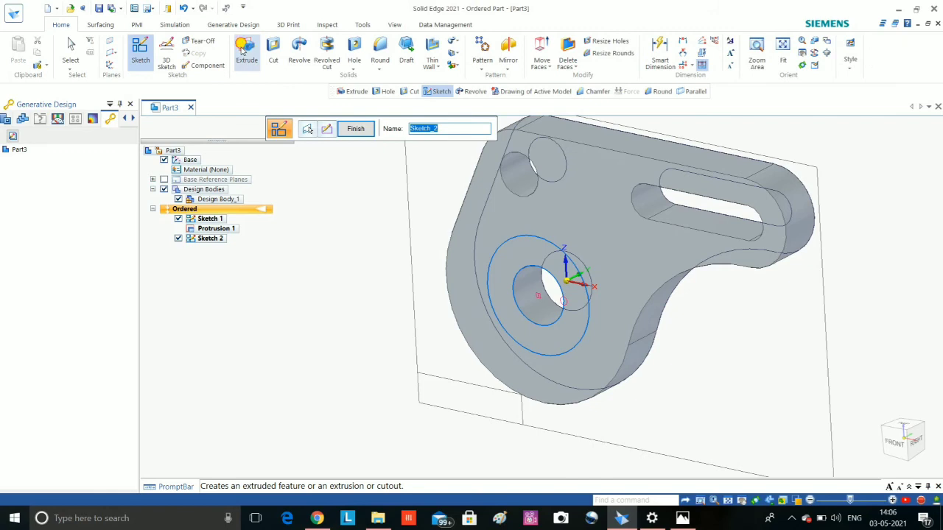
Extrude the ring between the two circles 20 mm to raise the boss around the central hole.
{"action": "left_click", "coordinate": [528, 267]}
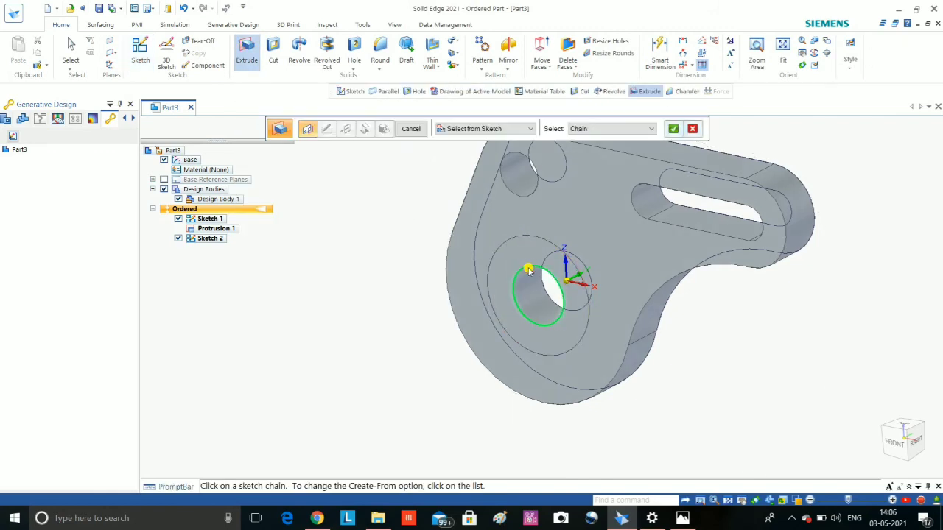
{"action": "mouse_move", "coordinate": [517, 263]}
{"action": "middle_mouse_down"}
{"action": "mouse_move", "coordinate": [525, 94]}
{"action": "mouse_move", "coordinate": [471, 274]}
{"action": "middle_mouse_up"}
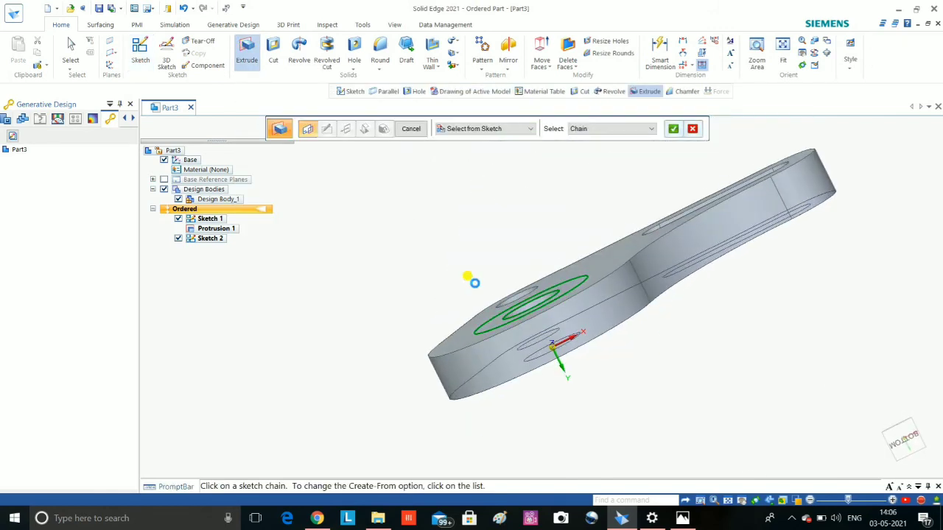
{"action": "right_click", "coordinate": [486, 265]}
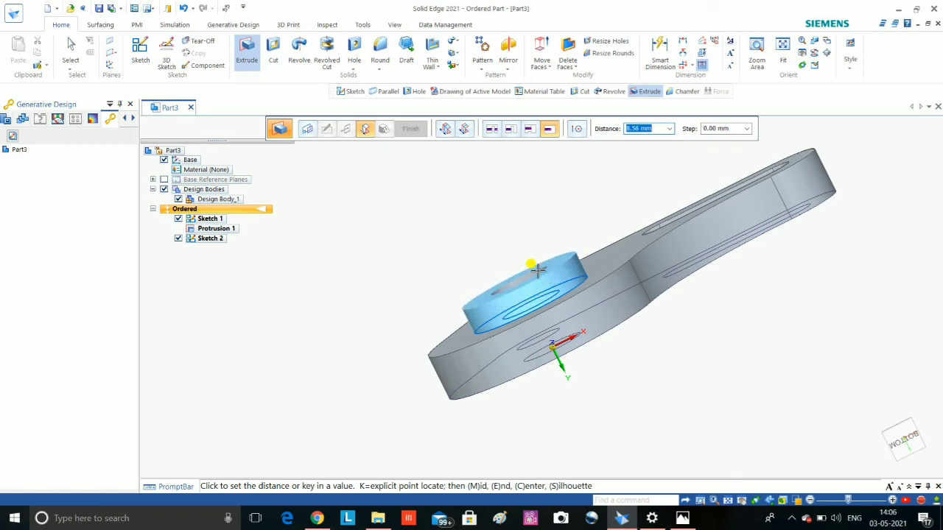
{"action": "type", "text": "20"}
{"action": "key", "text": "Return"}
{"action": "left_click", "coordinate": [539, 273]}
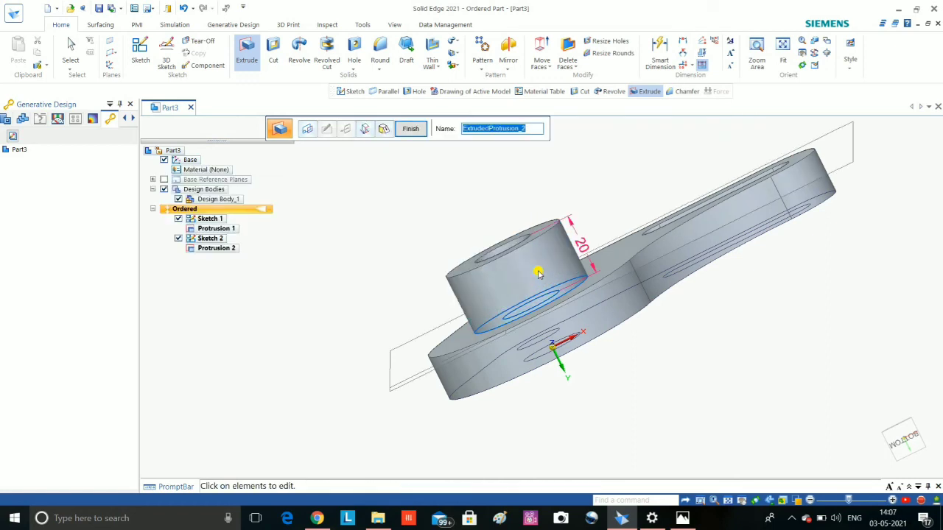
{"action": "middle_click_drag", "start_coordinate": [555, 254], "coordinate": [509, 294]}
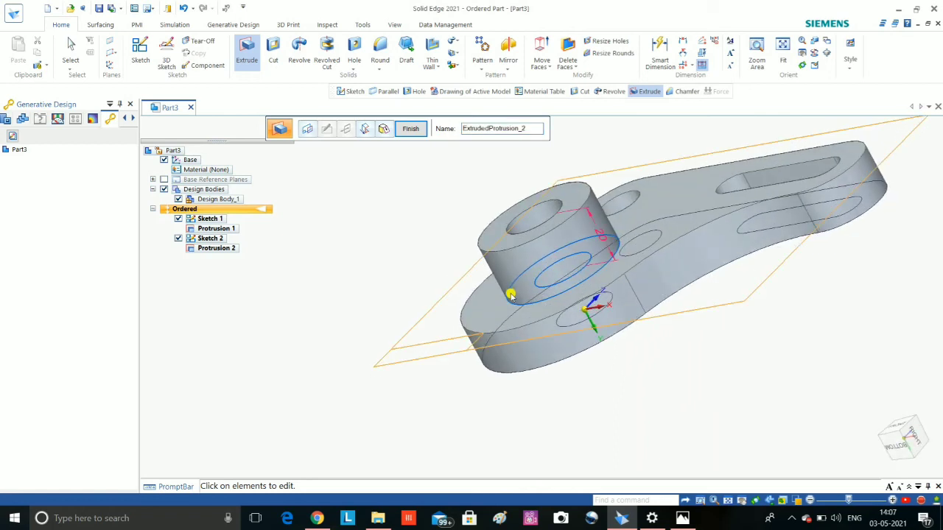
{"action": "mouse_move", "coordinate": [624, 292]}
{"action": "middle_mouse_down"}
{"action": "mouse_move", "coordinate": [595, 320]}
{"action": "mouse_move", "coordinate": [627, 355]}
{"action": "mouse_move", "coordinate": [659, 267]}
{"action": "mouse_move", "coordinate": [685, 247]}
{"action": "middle_mouse_up"}
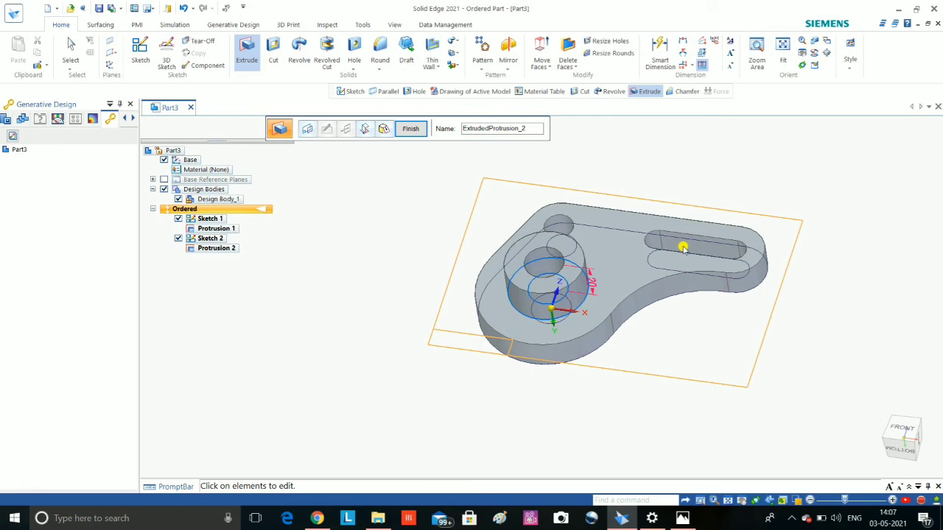